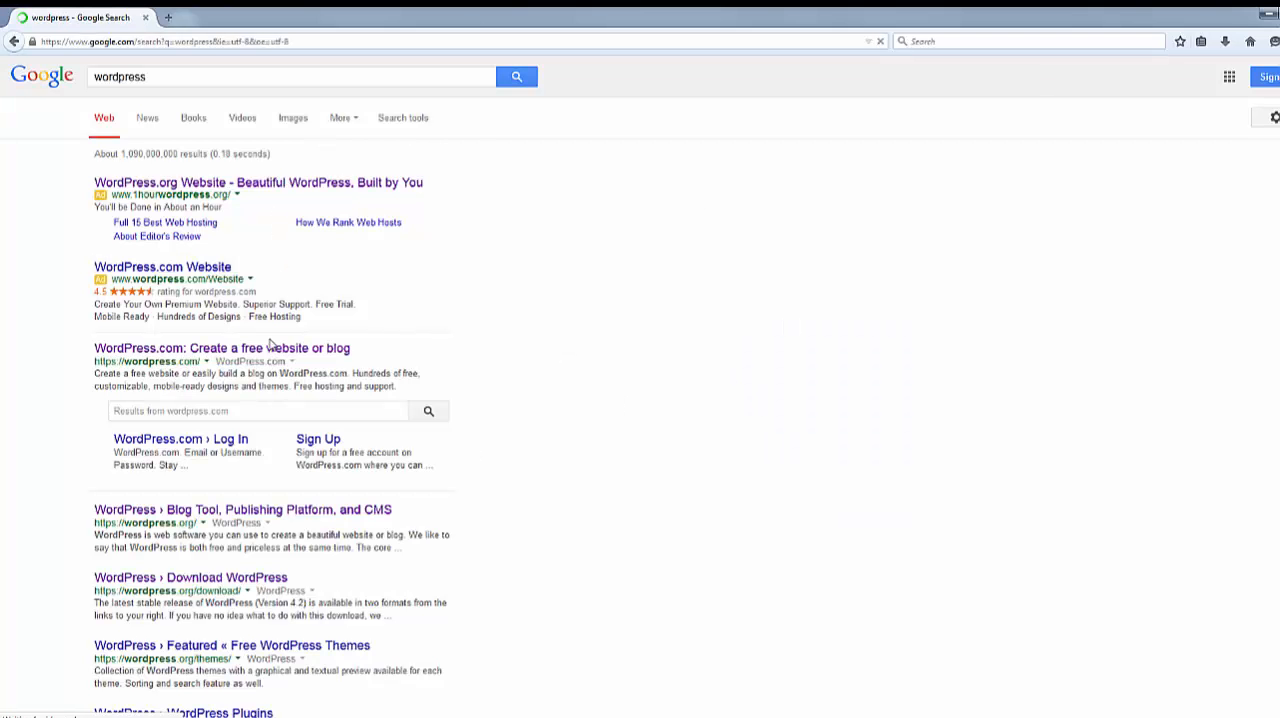
# Open the WordPress.org site from the search results and show the folder containing the downloaded wordpress-4.2.zip
pyautogui.click(232, 512)
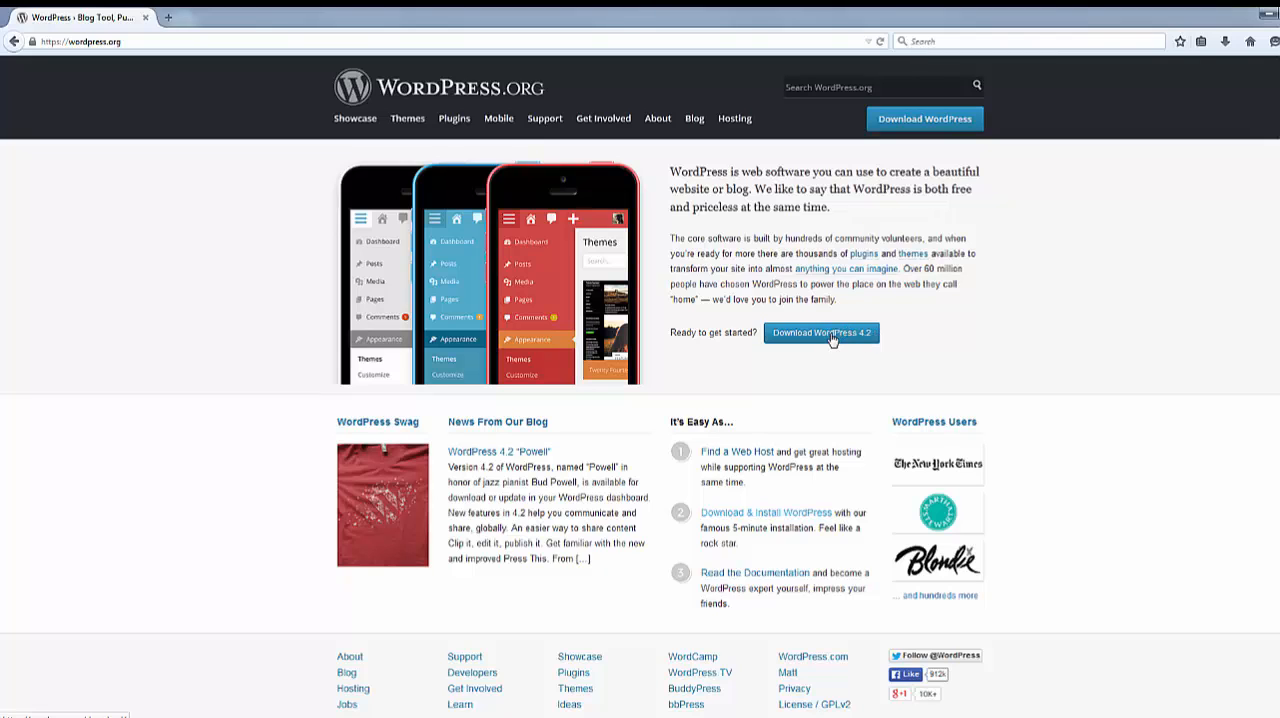
pyautogui.click(1225, 41)
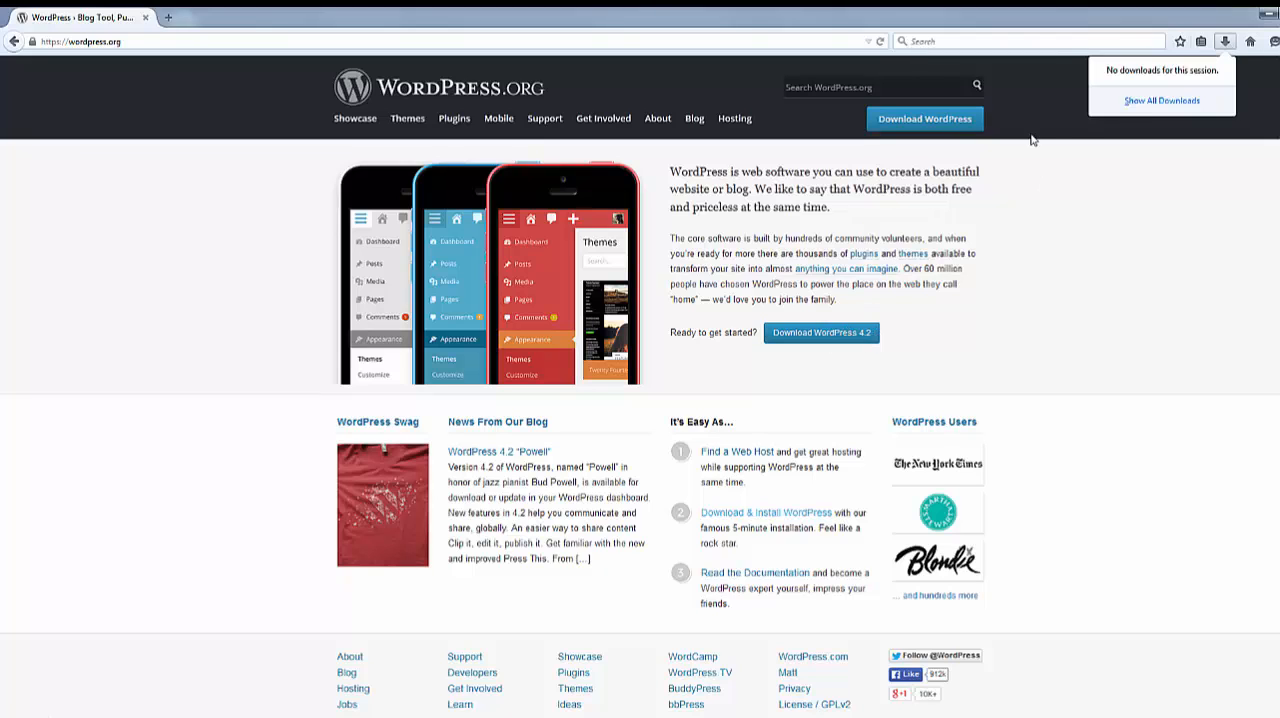
pyautogui.click(1160, 100)
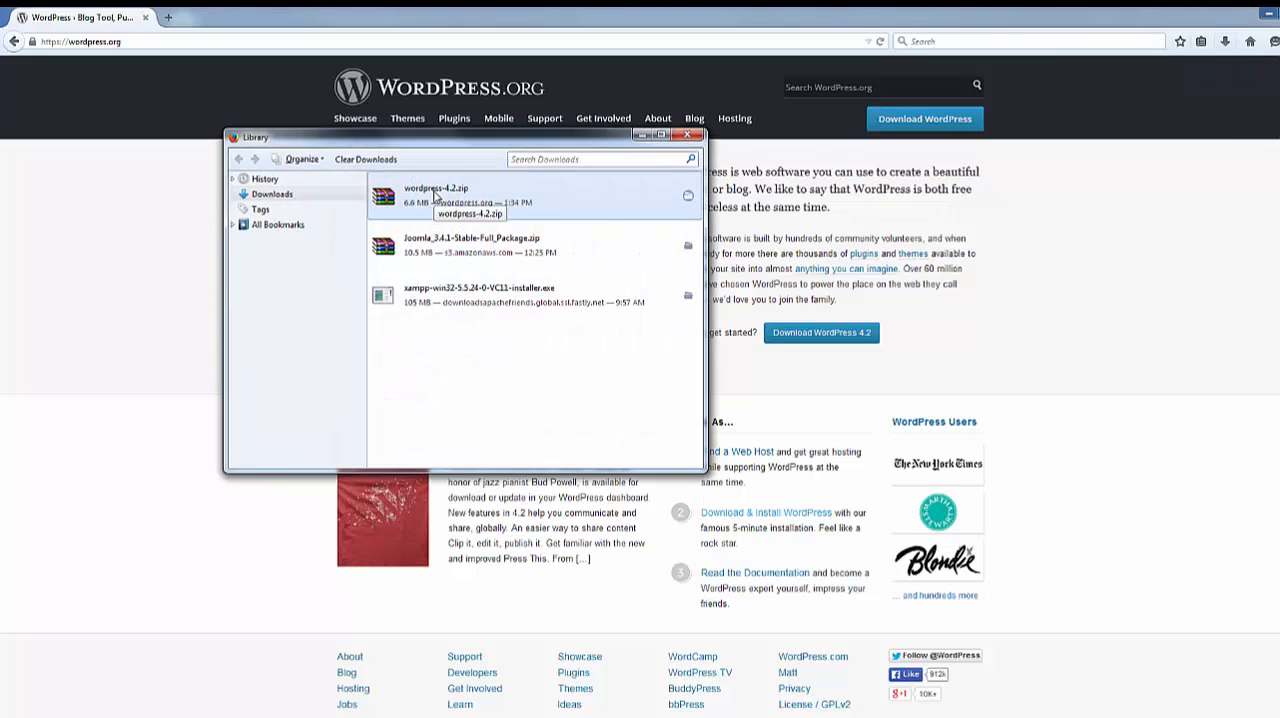
pyautogui.rightClick(435, 196)
pyautogui.click(486, 222)
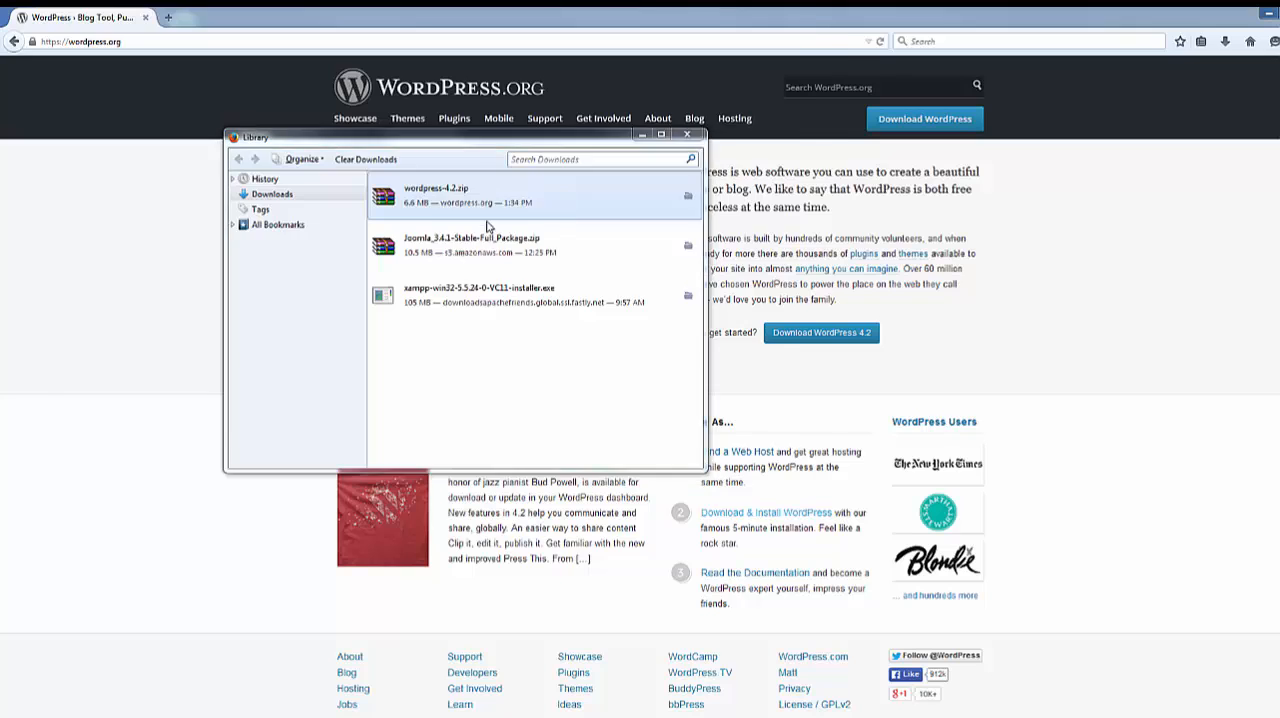
# Start extracting the wordpress-4.2 archive and set the destination path to C:\xampp\htdocs
pyautogui.rightClick(200, 112)
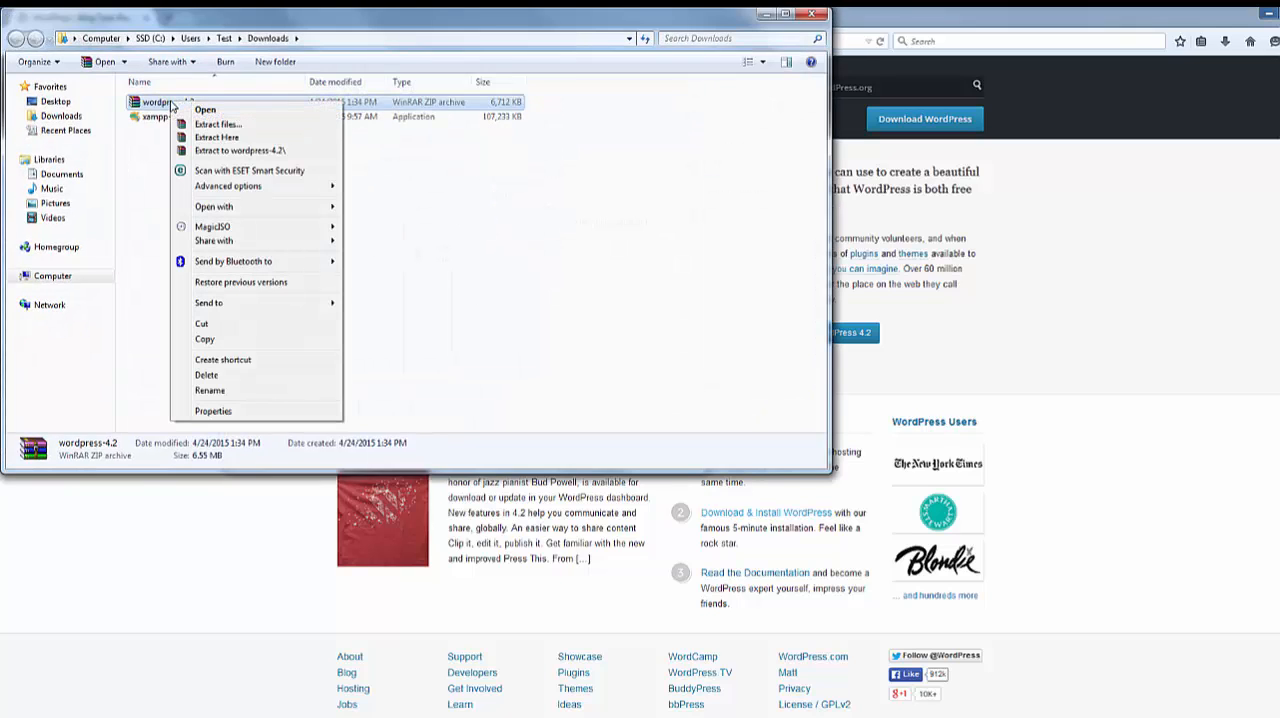
pyautogui.click(218, 124)
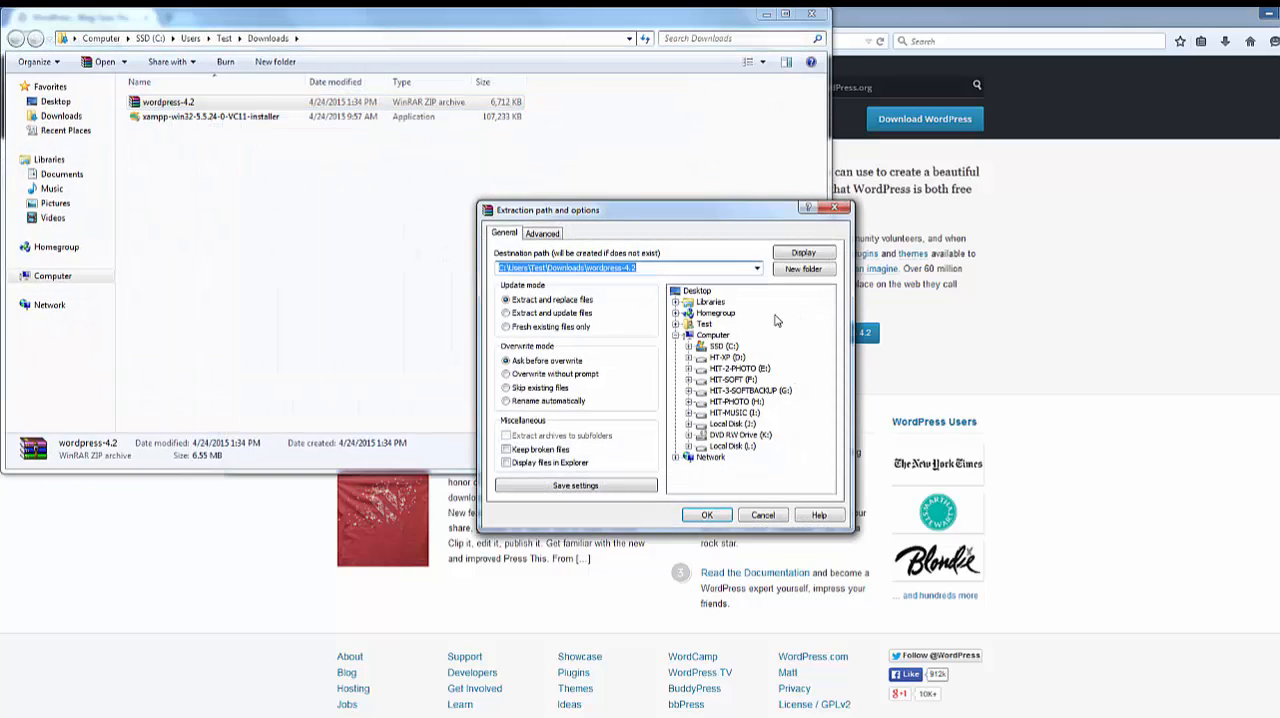
pyautogui.click(700, 346)
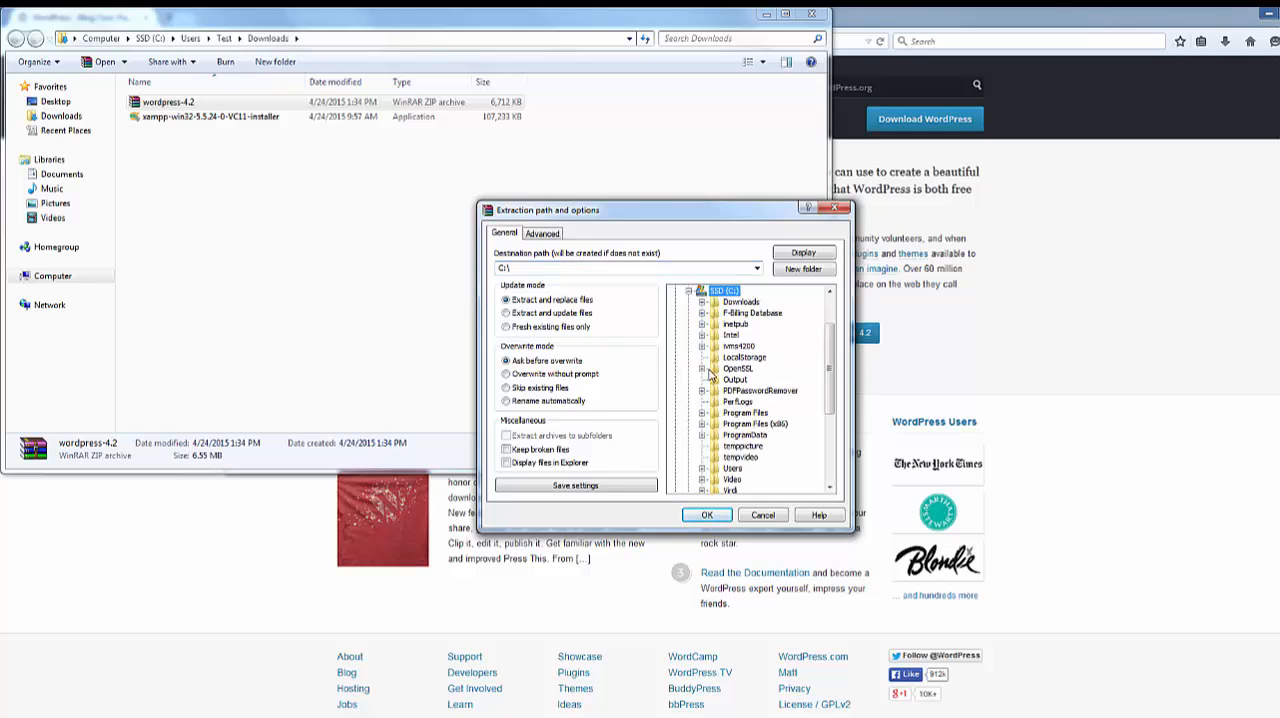
pyautogui.scroll(-5, 819, 406)
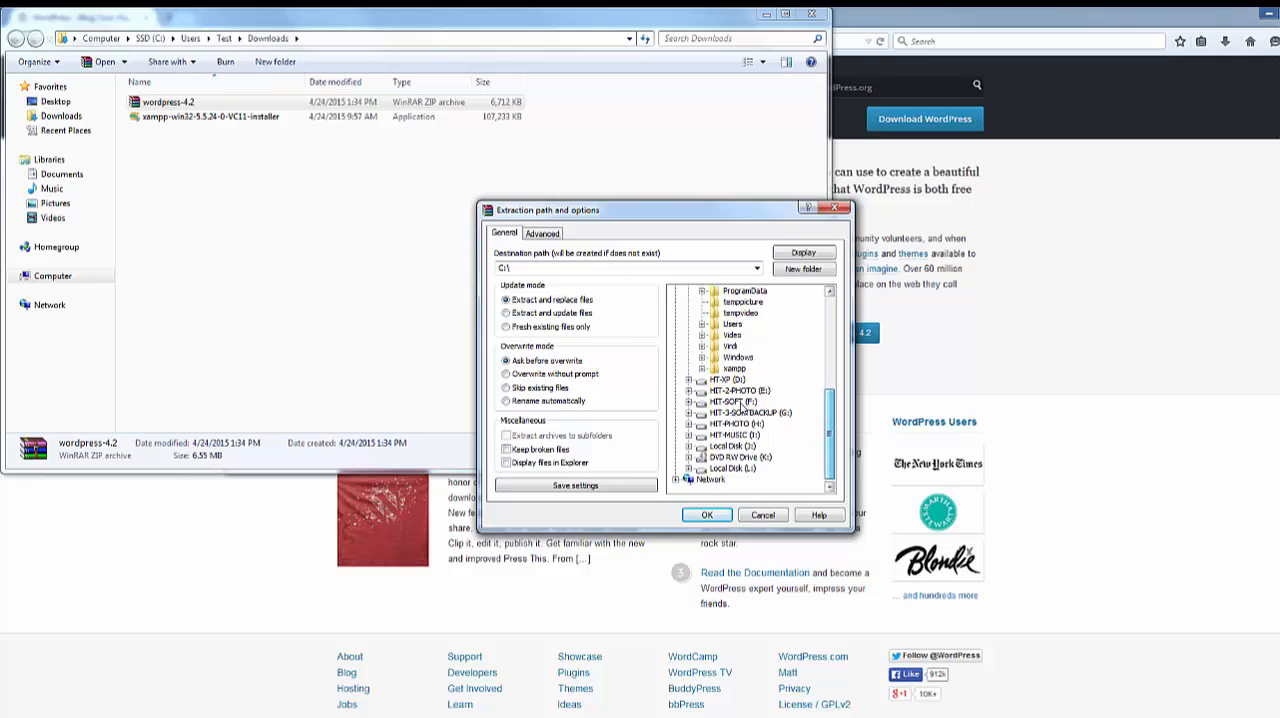
pyautogui.click(734, 369)
pyautogui.click(702, 369)
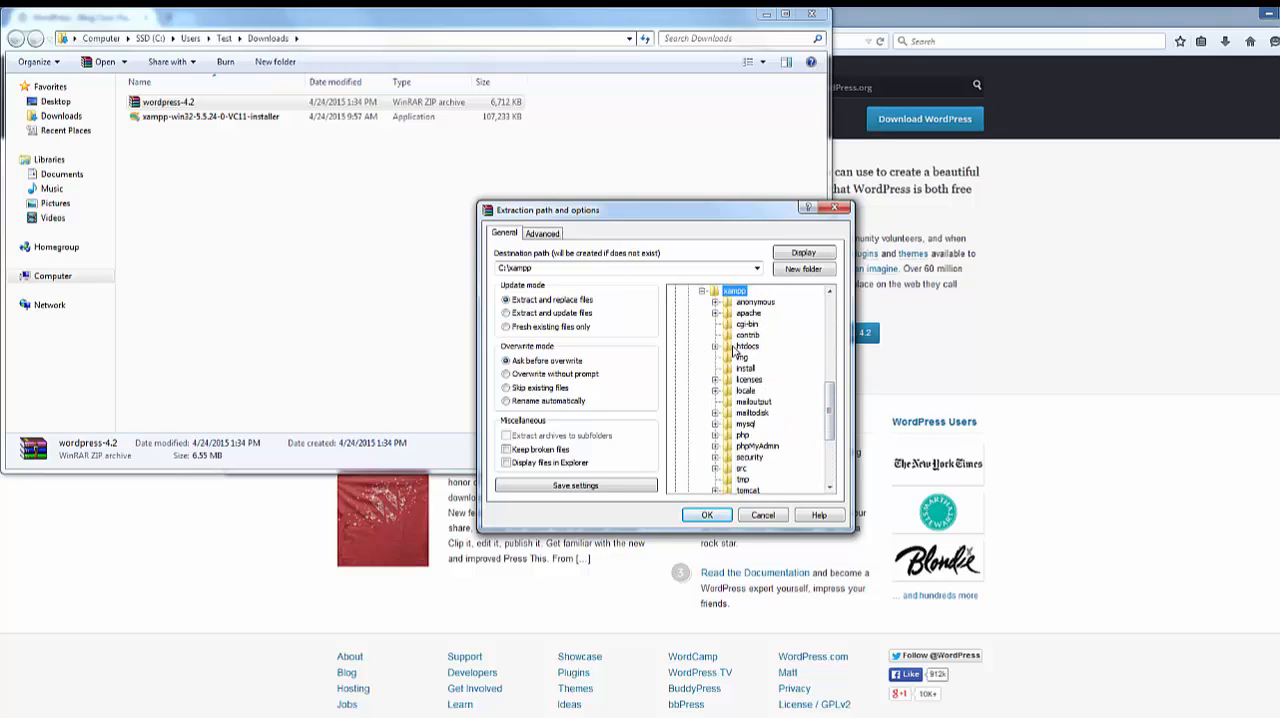
pyautogui.click(738, 347)
# Extract the archive into a new htdocs subfolder named wordpress, and close the Downloads folder and browser Library windows
pyautogui.click(806, 271)
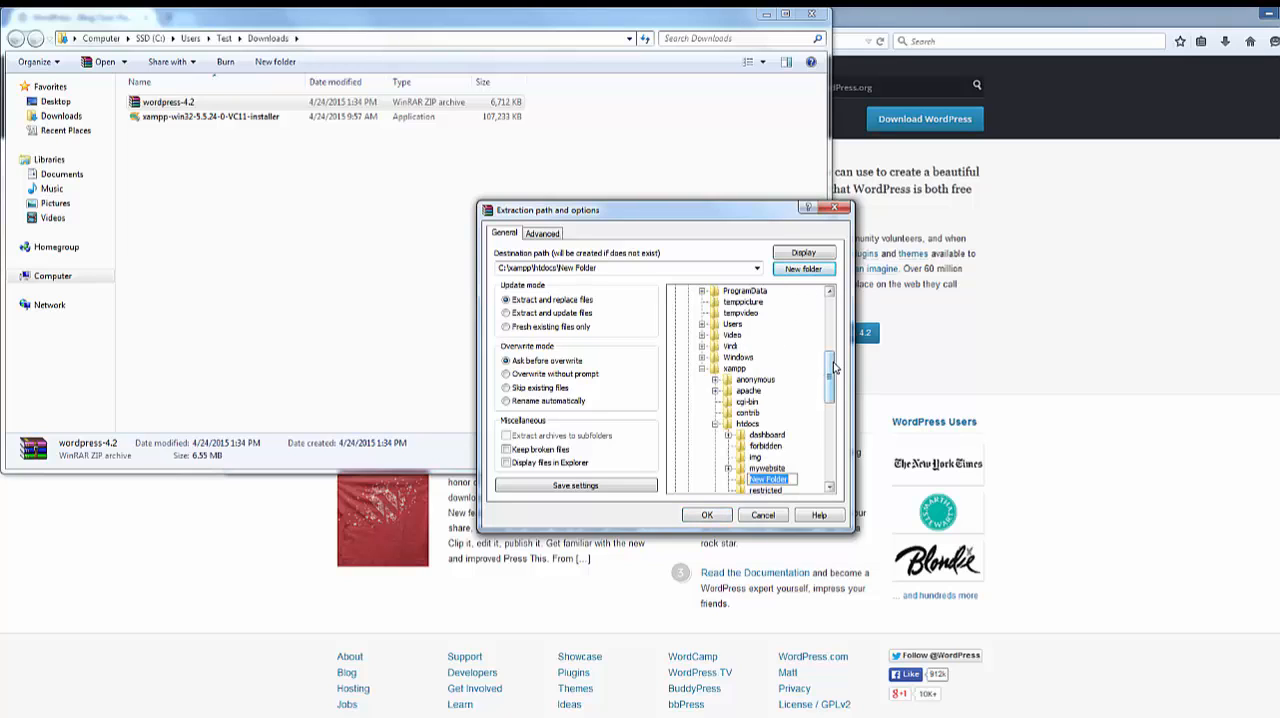
pyautogui.write('wordpress')
pyautogui.press('Return')
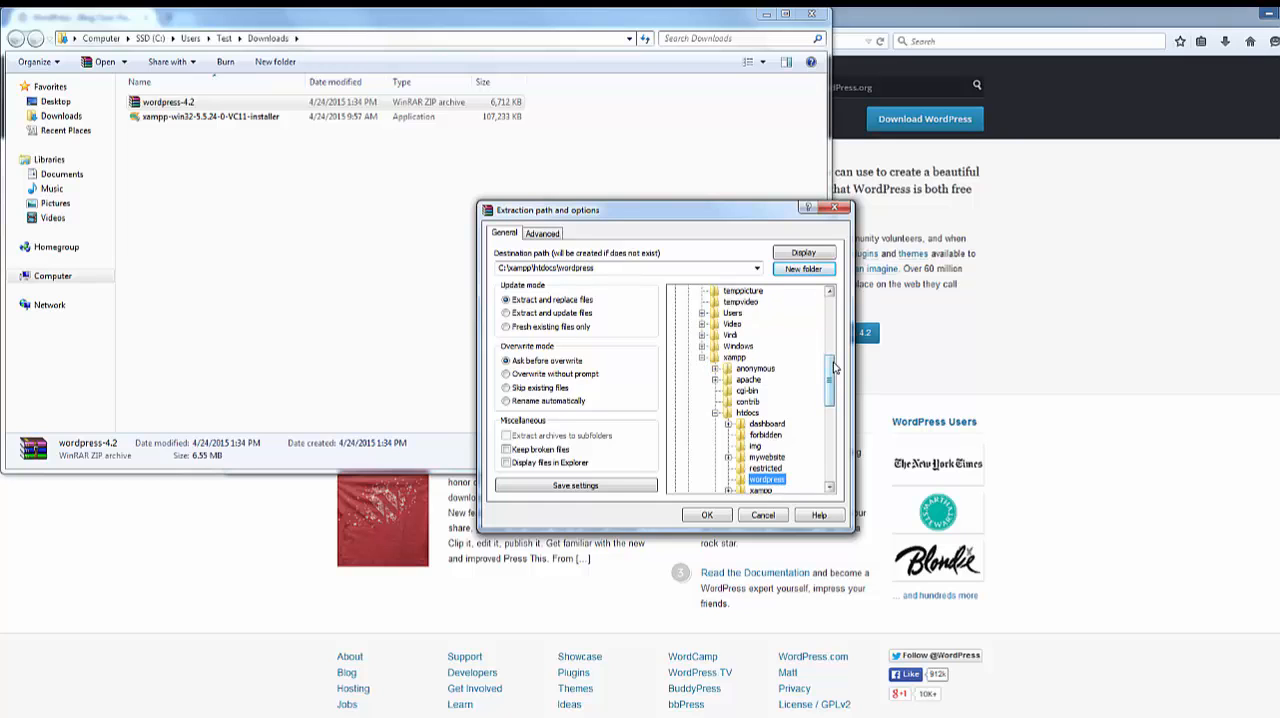
pyautogui.click(707, 515)
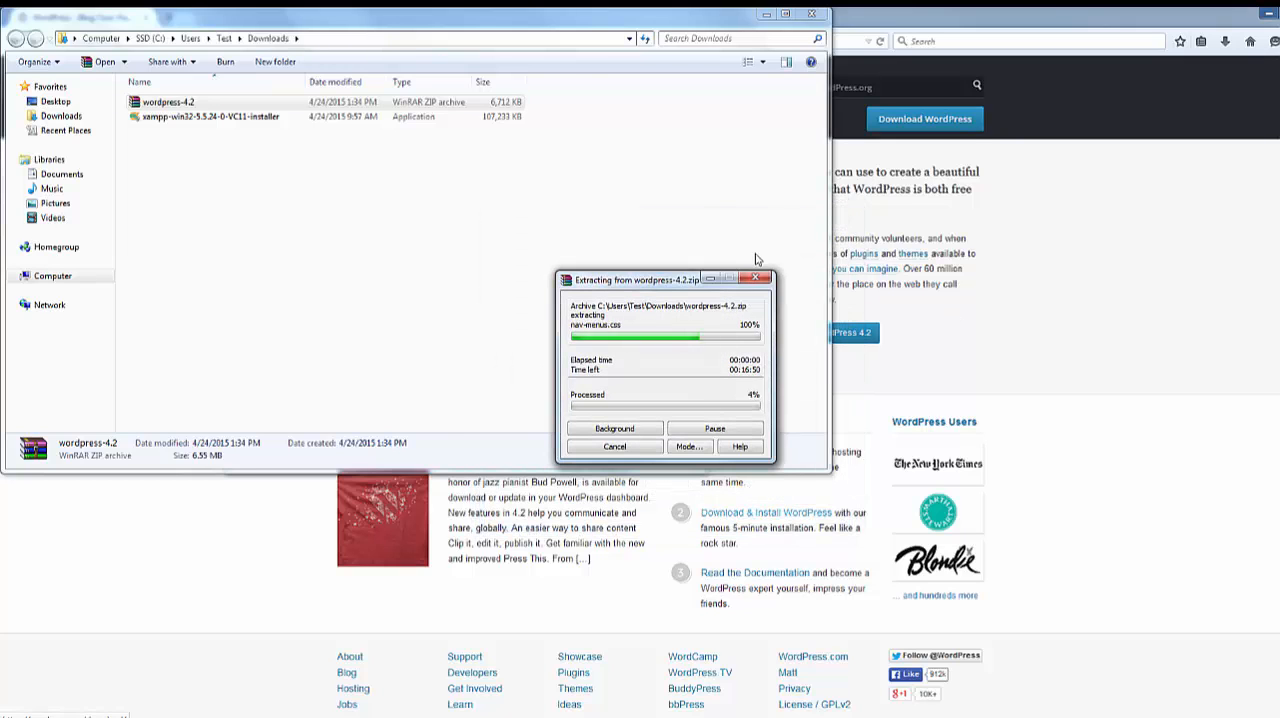
pyautogui.click(812, 14)
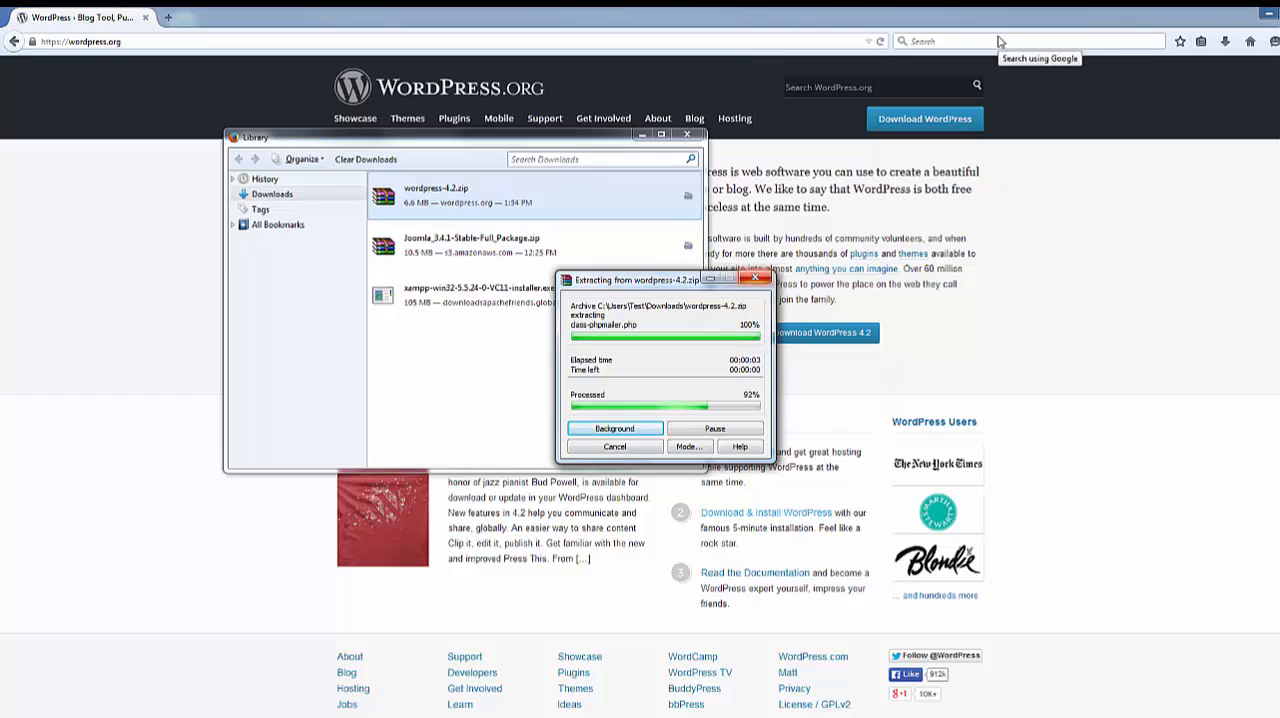
pyautogui.click(686, 134)
# Try to open localhost/wordpress in the browser
pyautogui.click(224, 40)
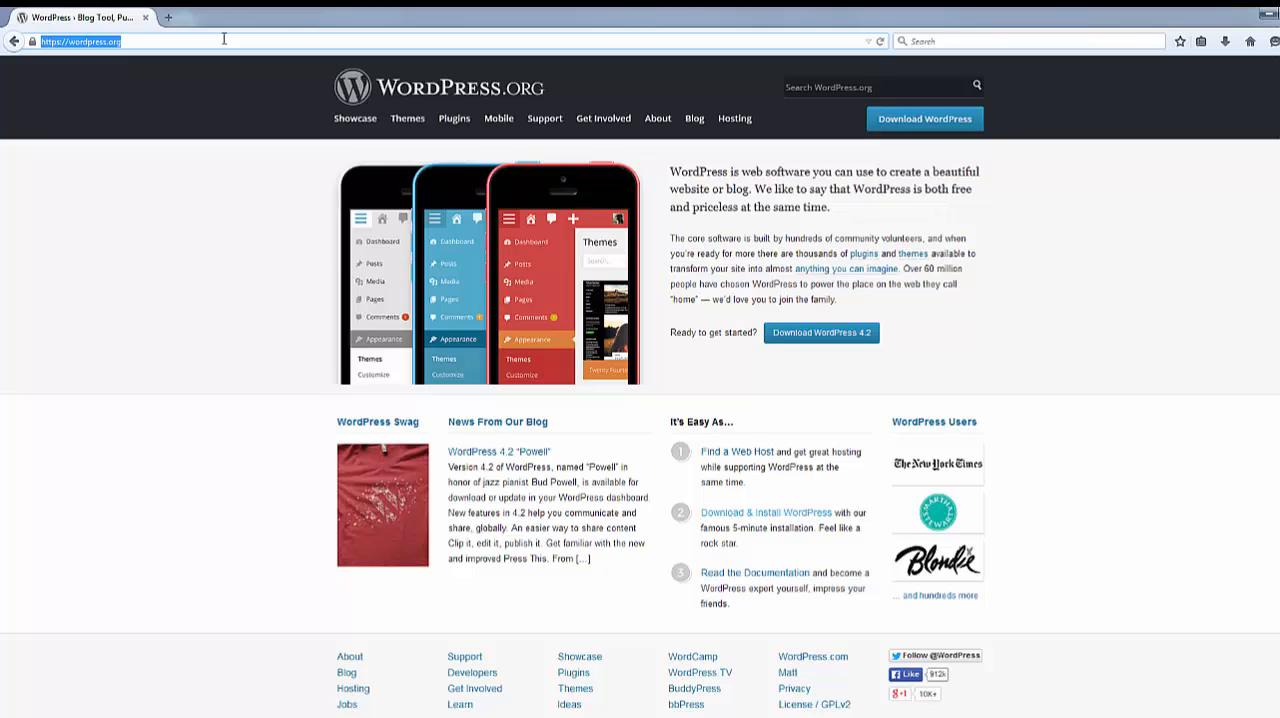
pyautogui.write('localhost/')
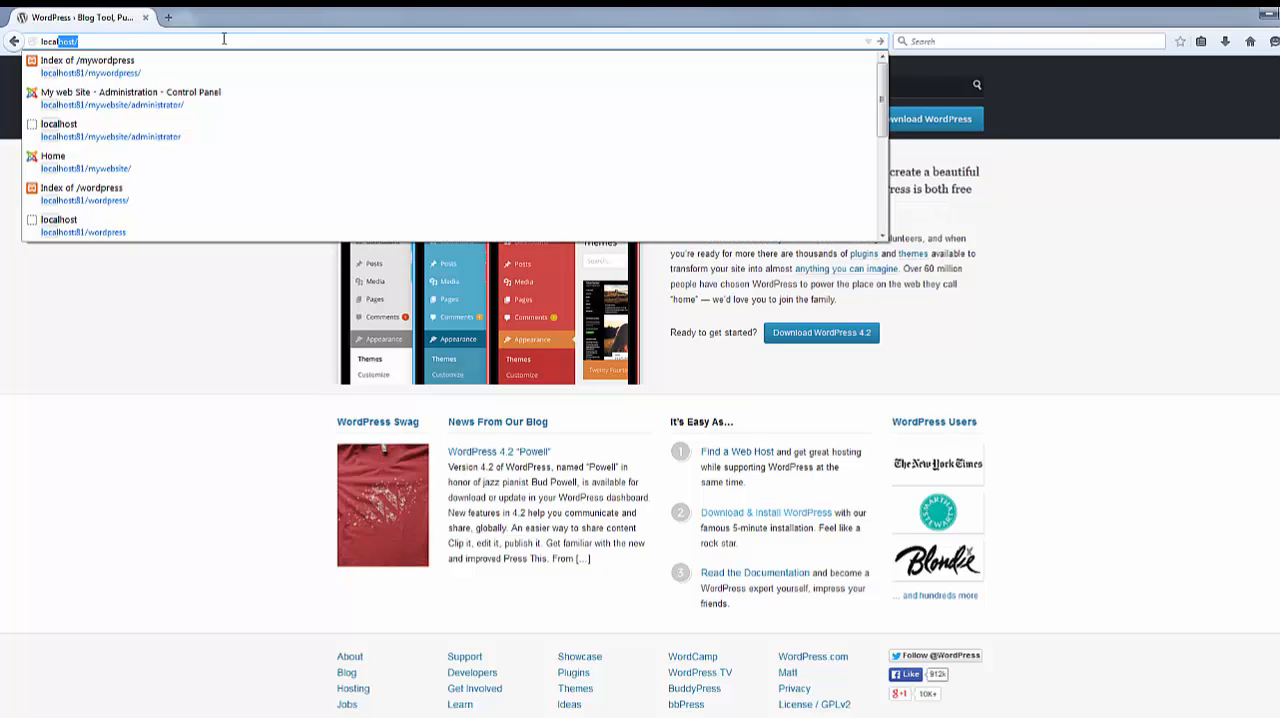
pyautogui.press('Right')
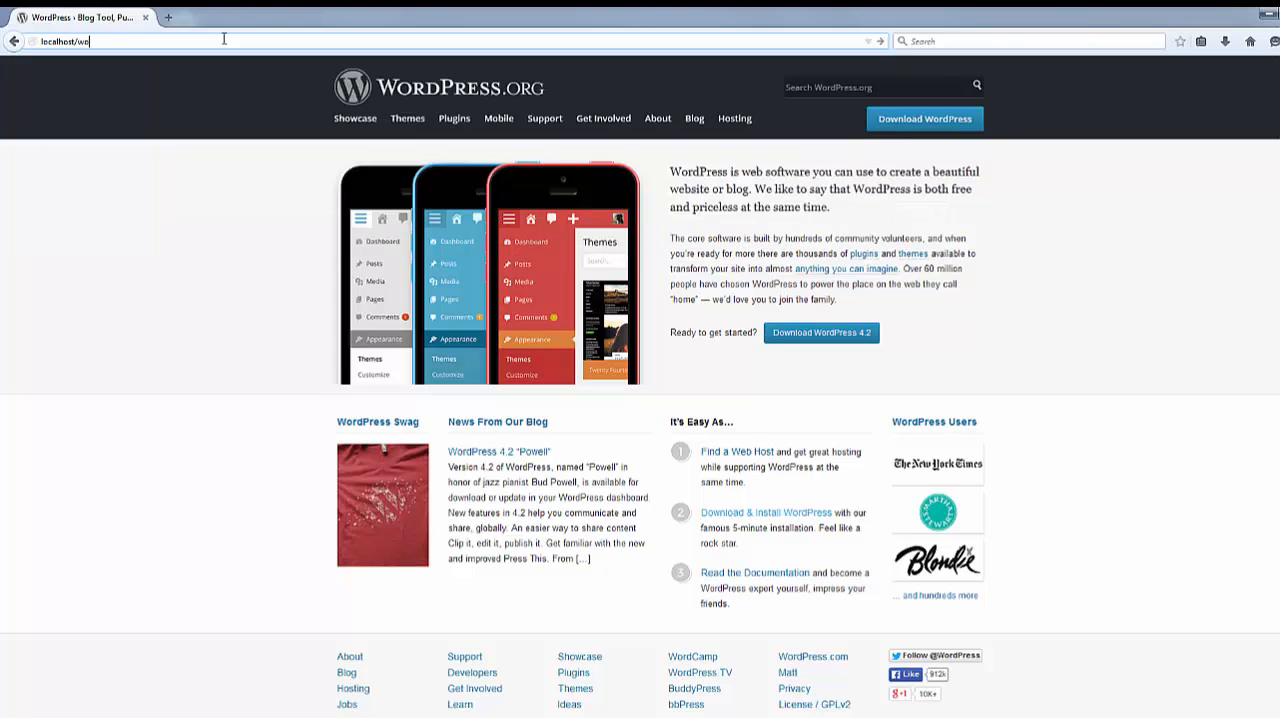
pyautogui.write('wordpress')
pyautogui.press('Return')
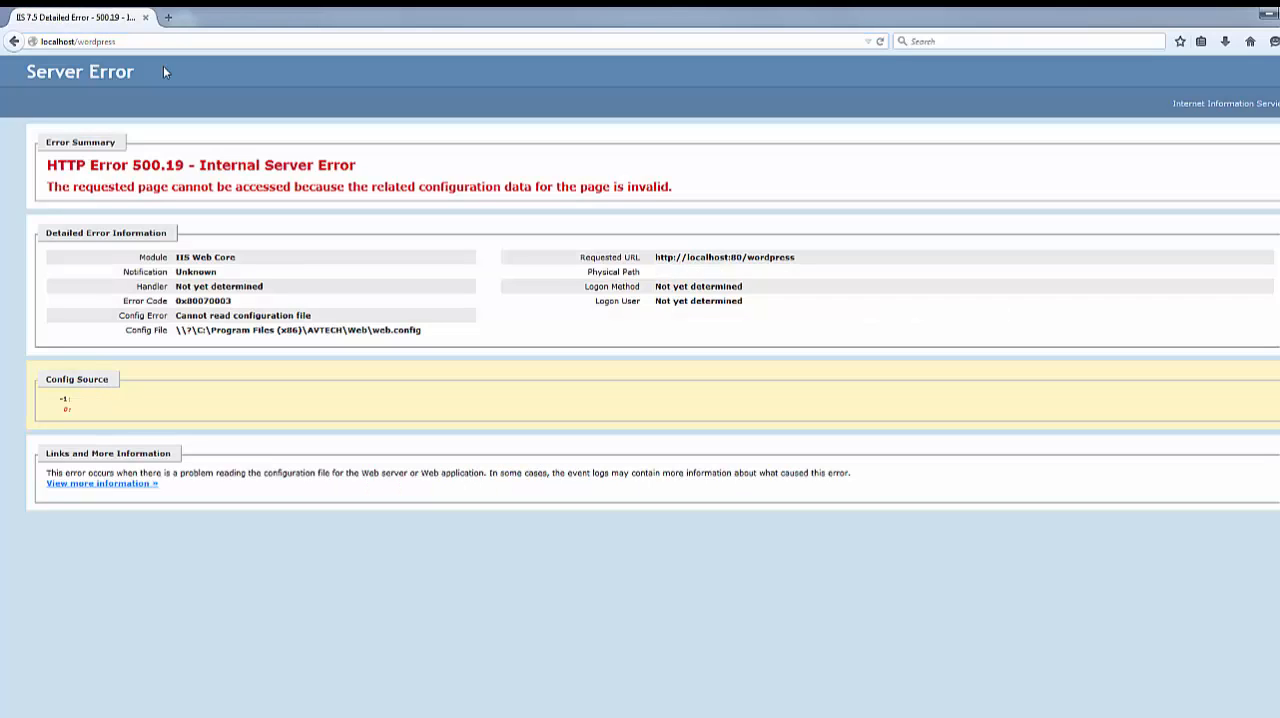
# Add port 81 to the address and load localhost:81/wordpress
pyautogui.click(73, 41)
pyautogui.click(75, 41)
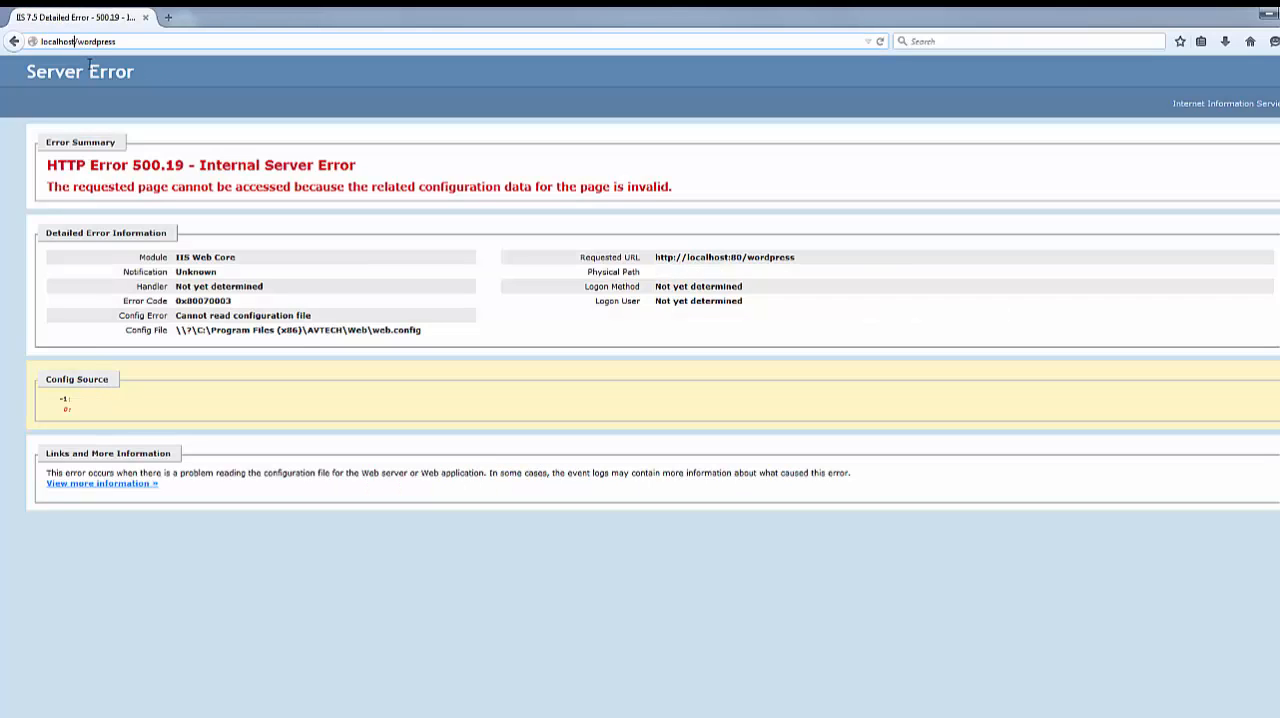
pyautogui.write(':81')
pyautogui.press('Return')
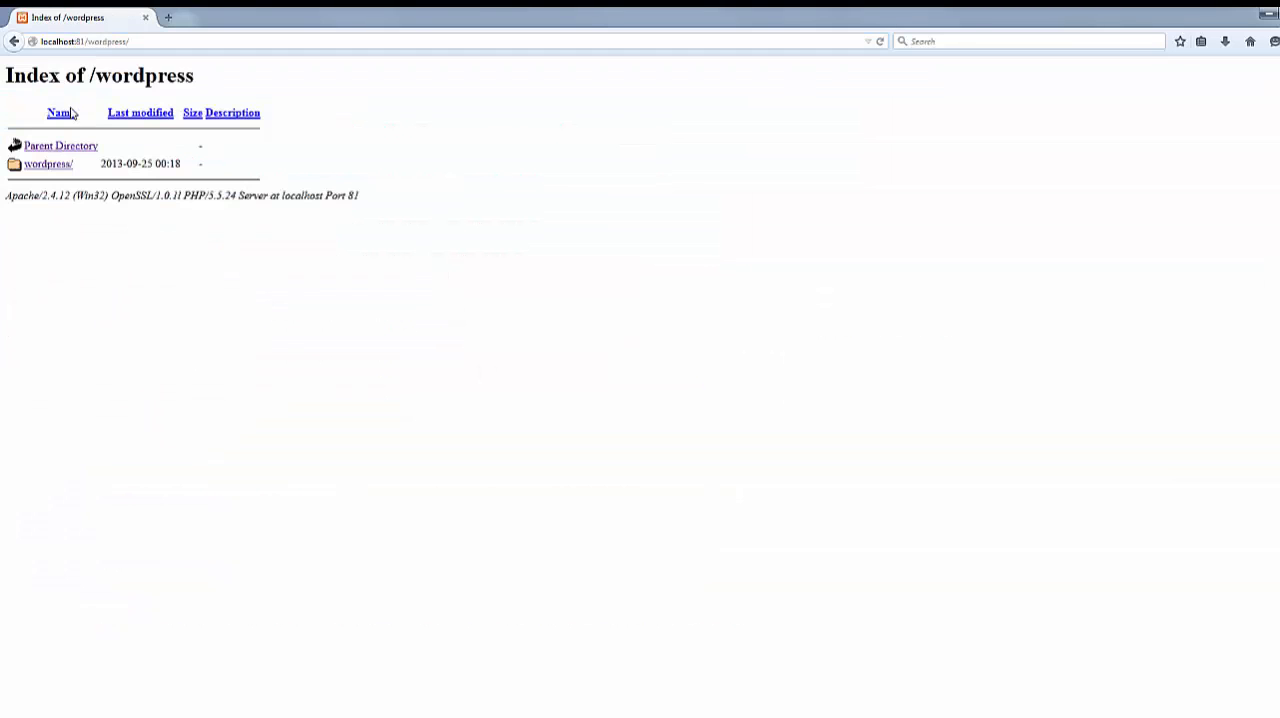
# Open the wordpress subfolder and continue the WordPress setup in English (United States)
pyautogui.click(35, 165)
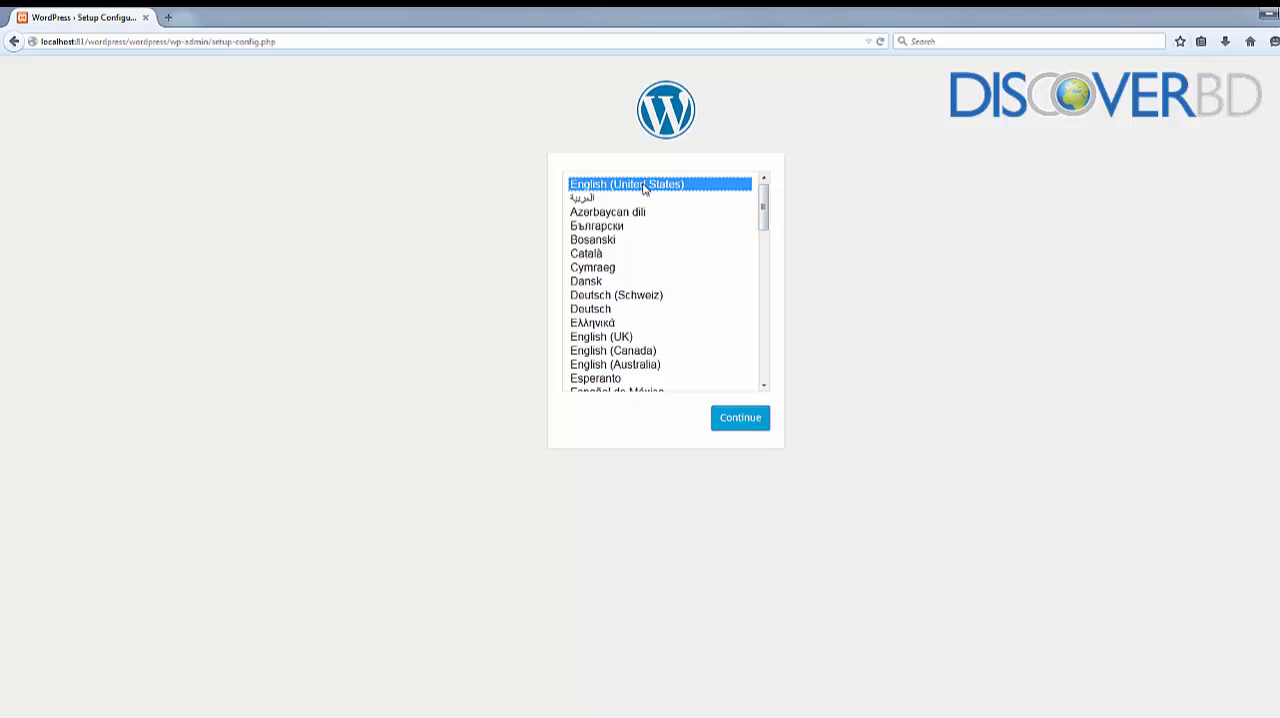
pyautogui.click(752, 424)
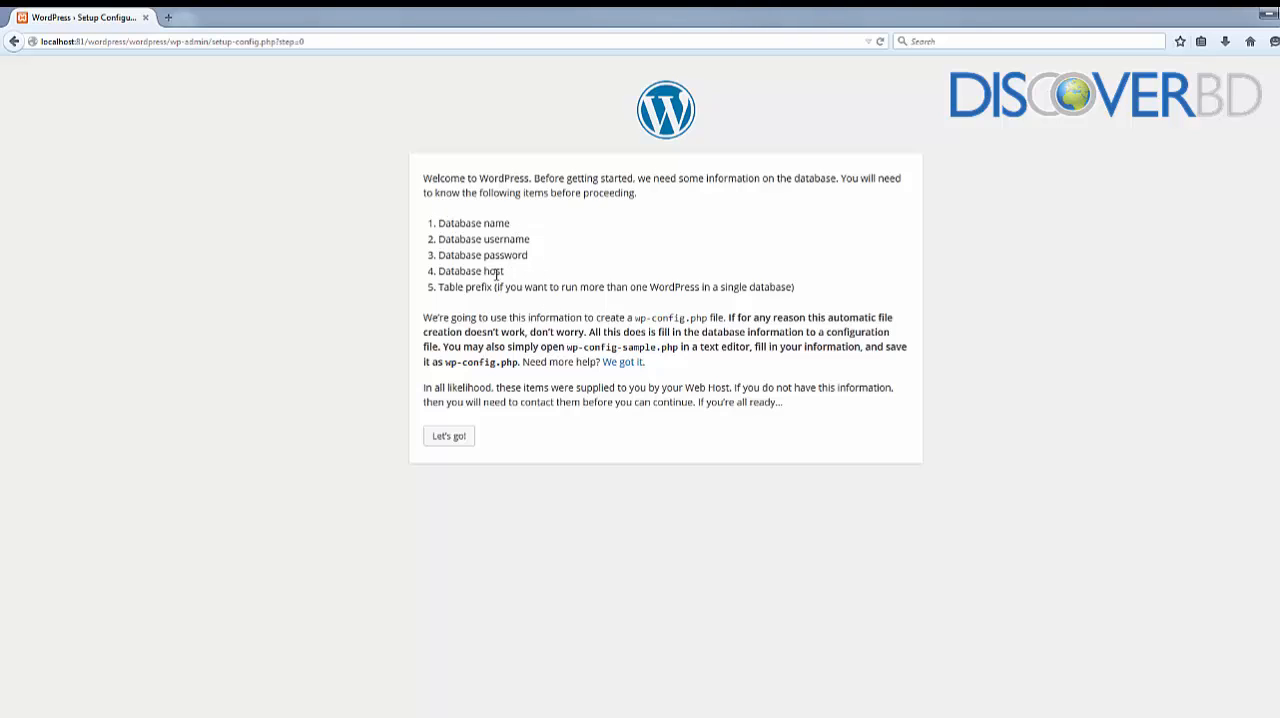
# Switch to the XAMPP Control Panel, open the MySQL administration page and create a database named wordpress
pyautogui.hotkey('alt', 'Tab')
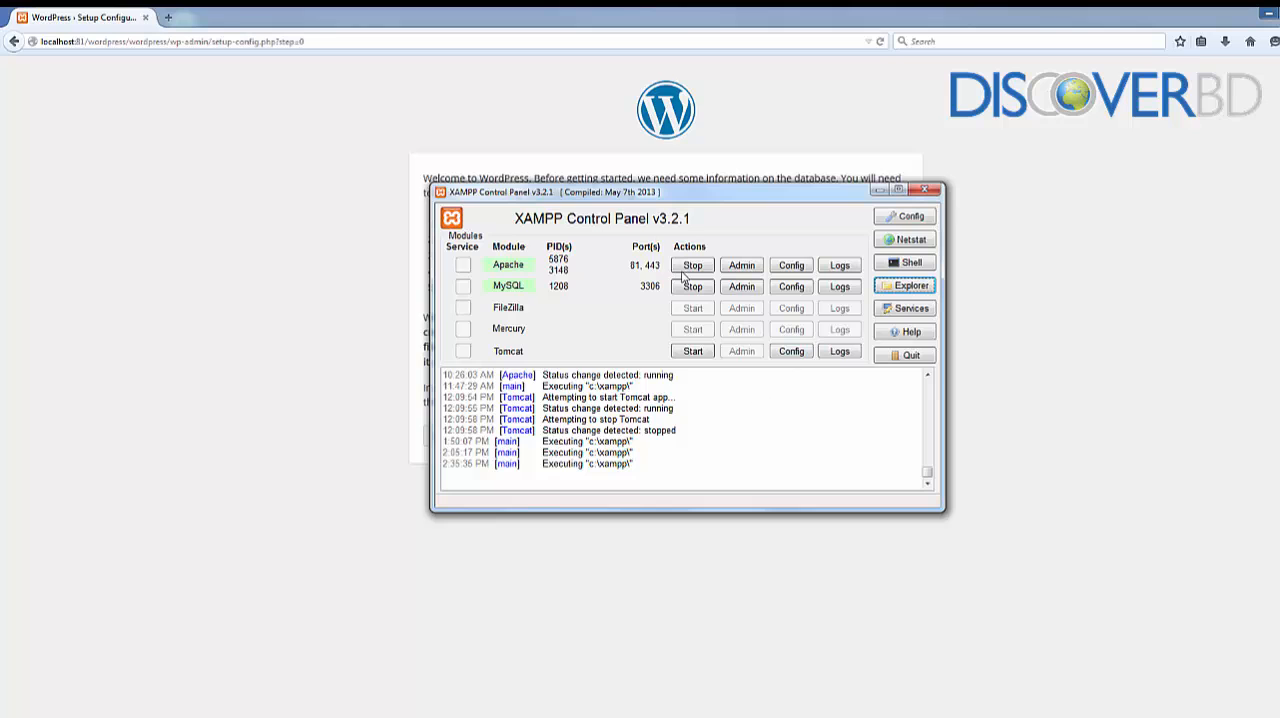
pyautogui.click(741, 288)
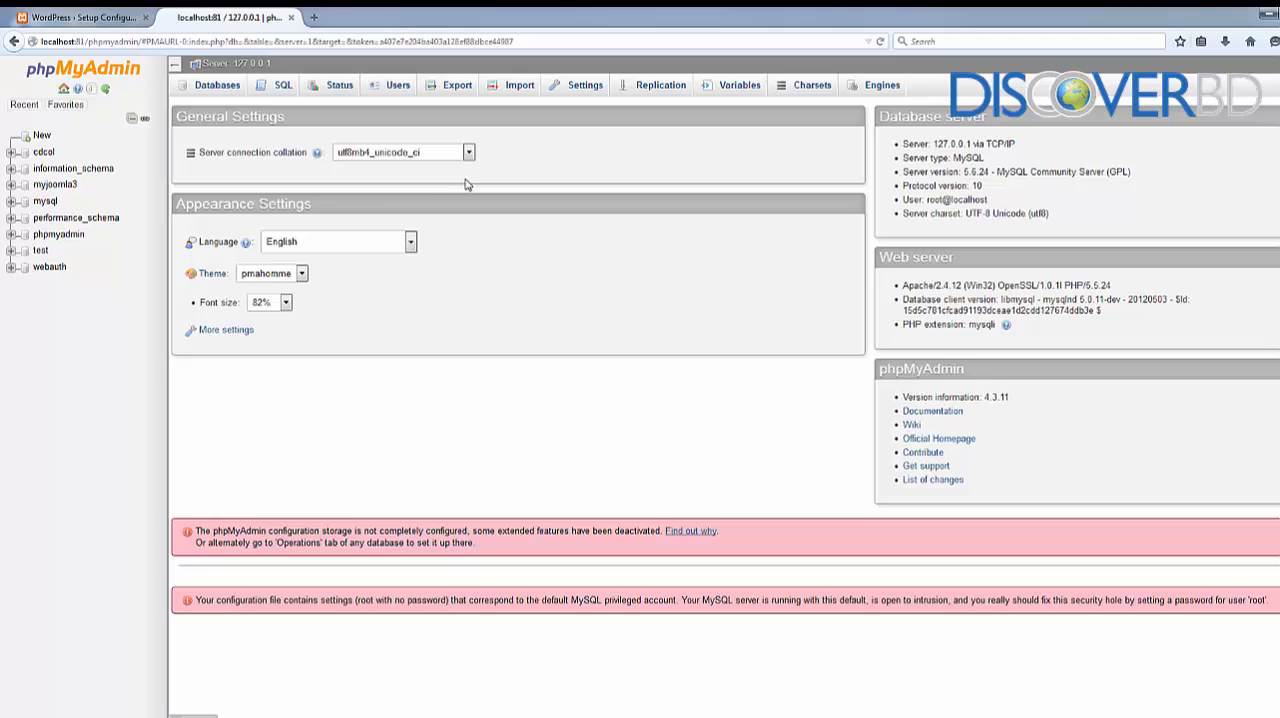
pyautogui.click(216, 85)
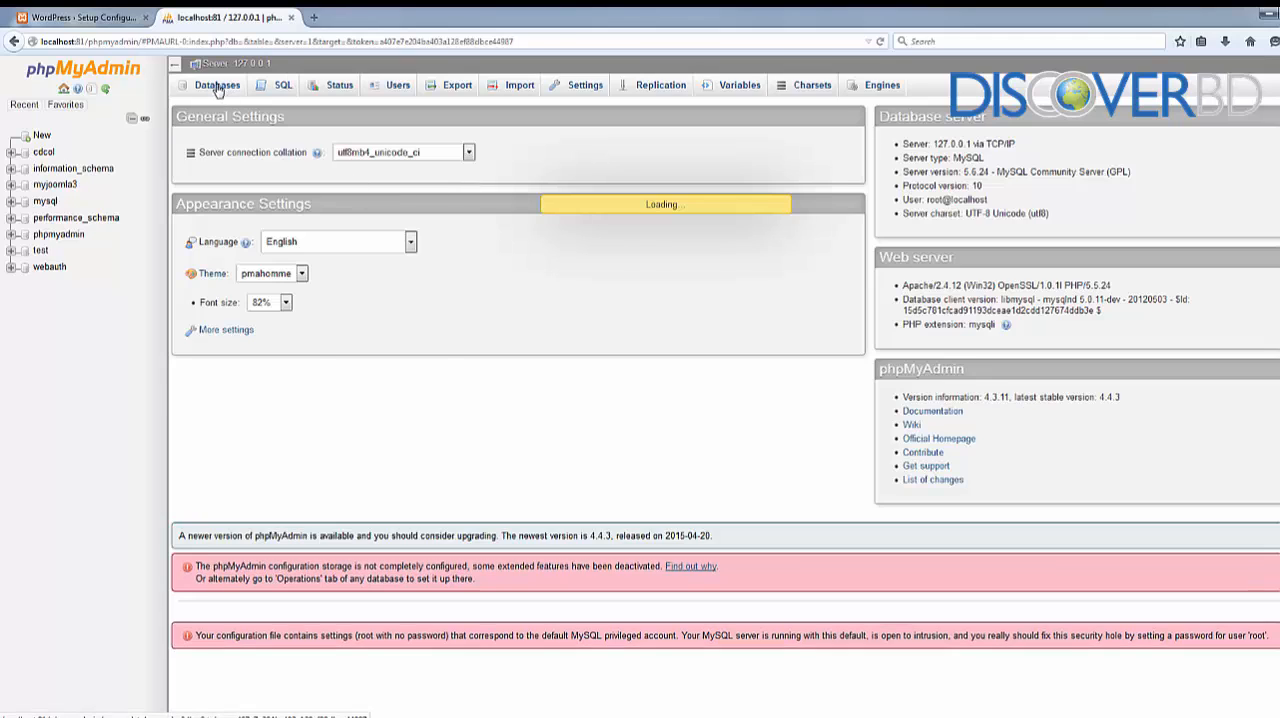
pyautogui.click(267, 189)
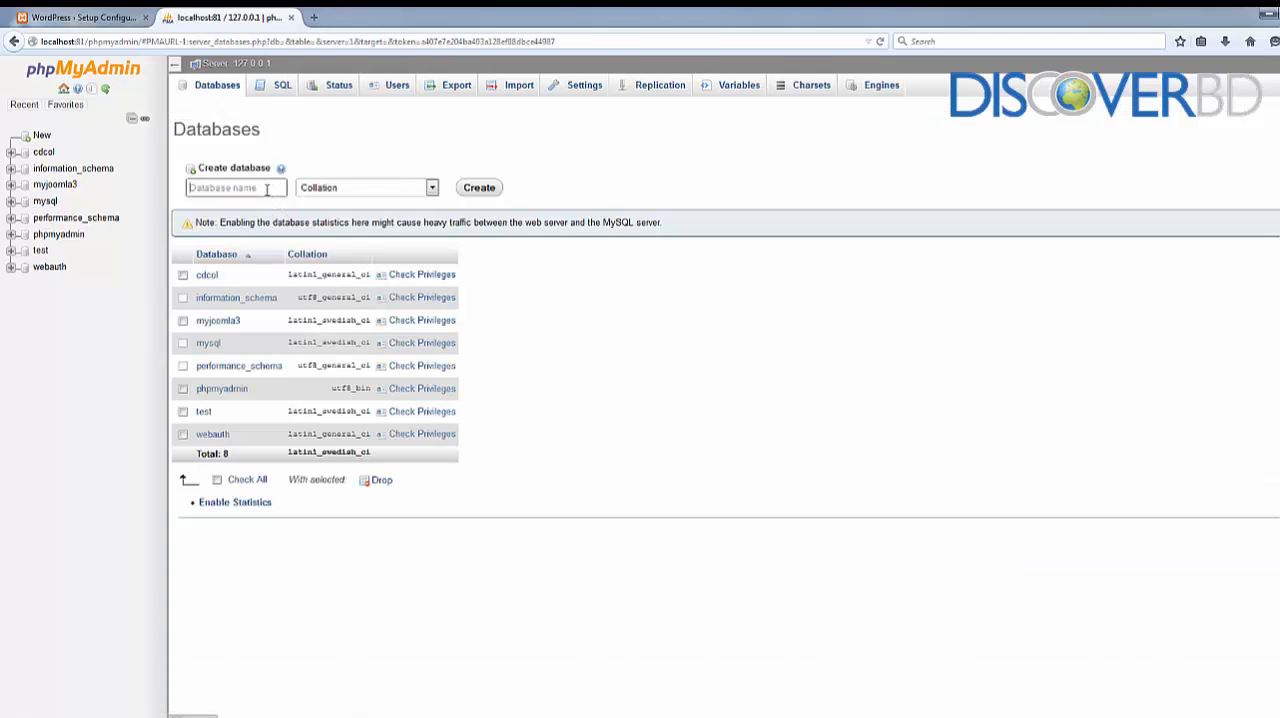
pyautogui.write('wor')
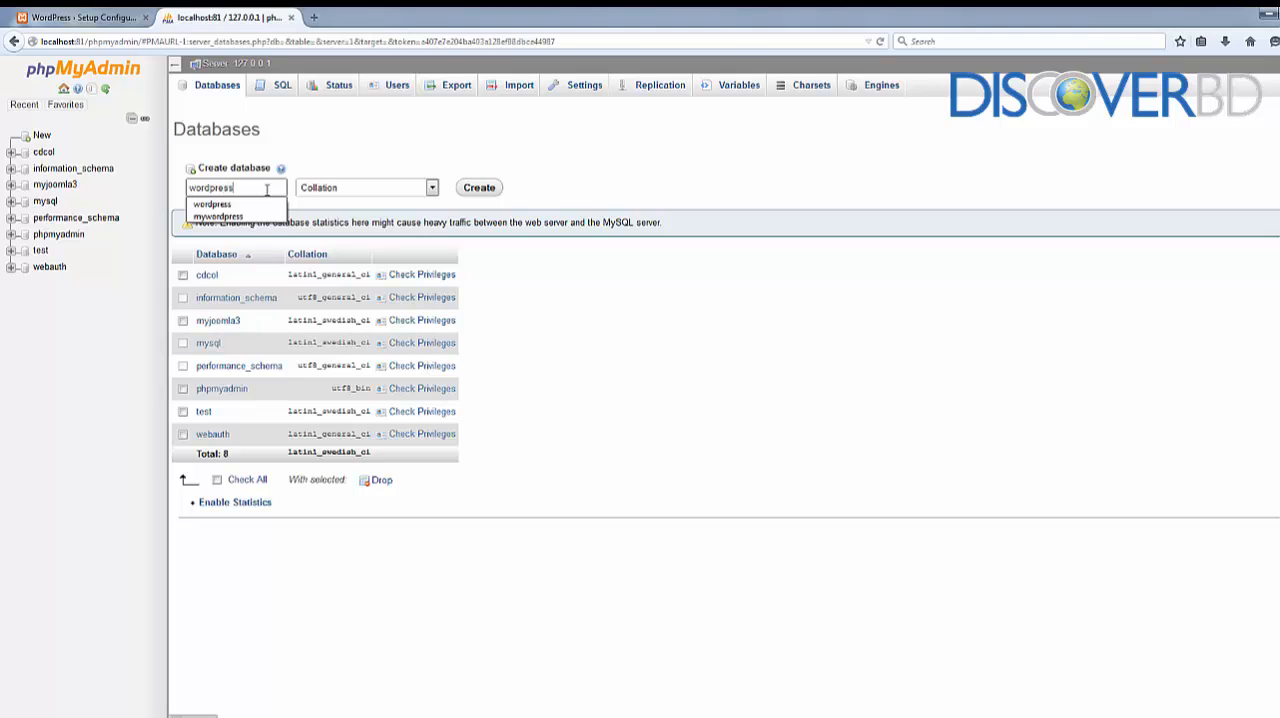
pyautogui.write('dpress')
pyautogui.click(472, 188)
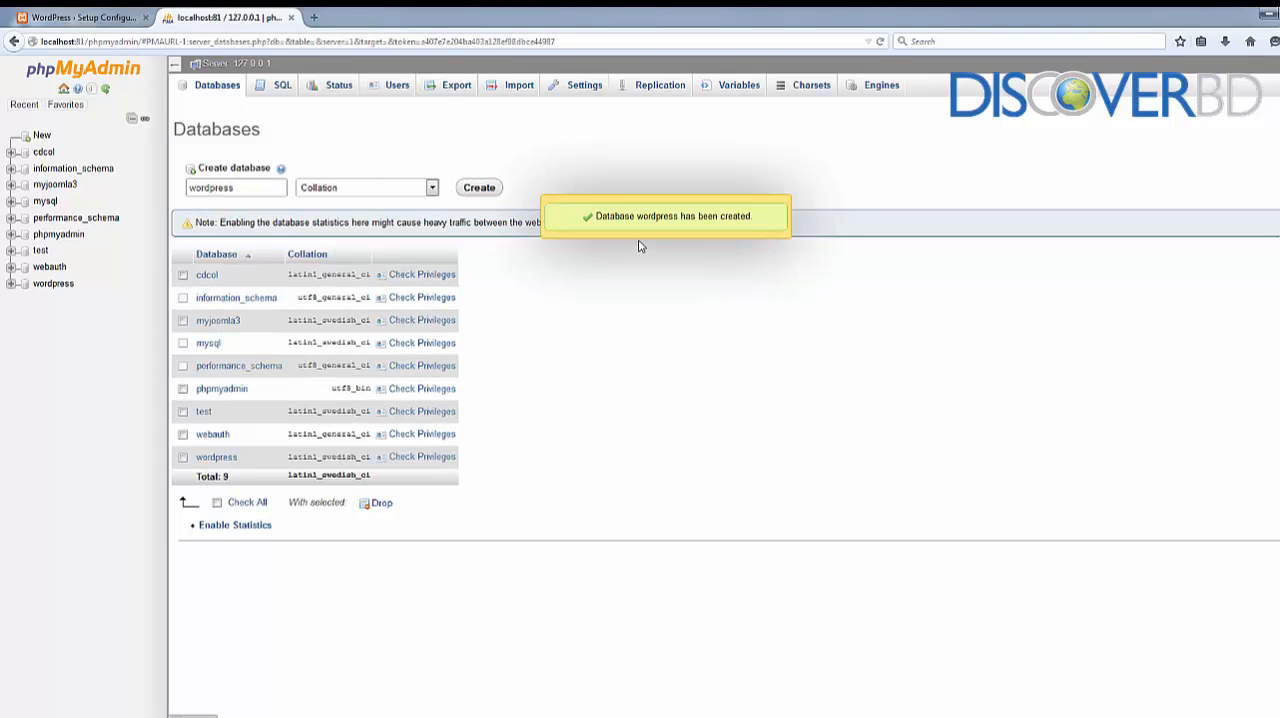
# Begin adding a database user named wordpress with the host set to Local, and enter and retype the account password
pyautogui.click(397, 86)
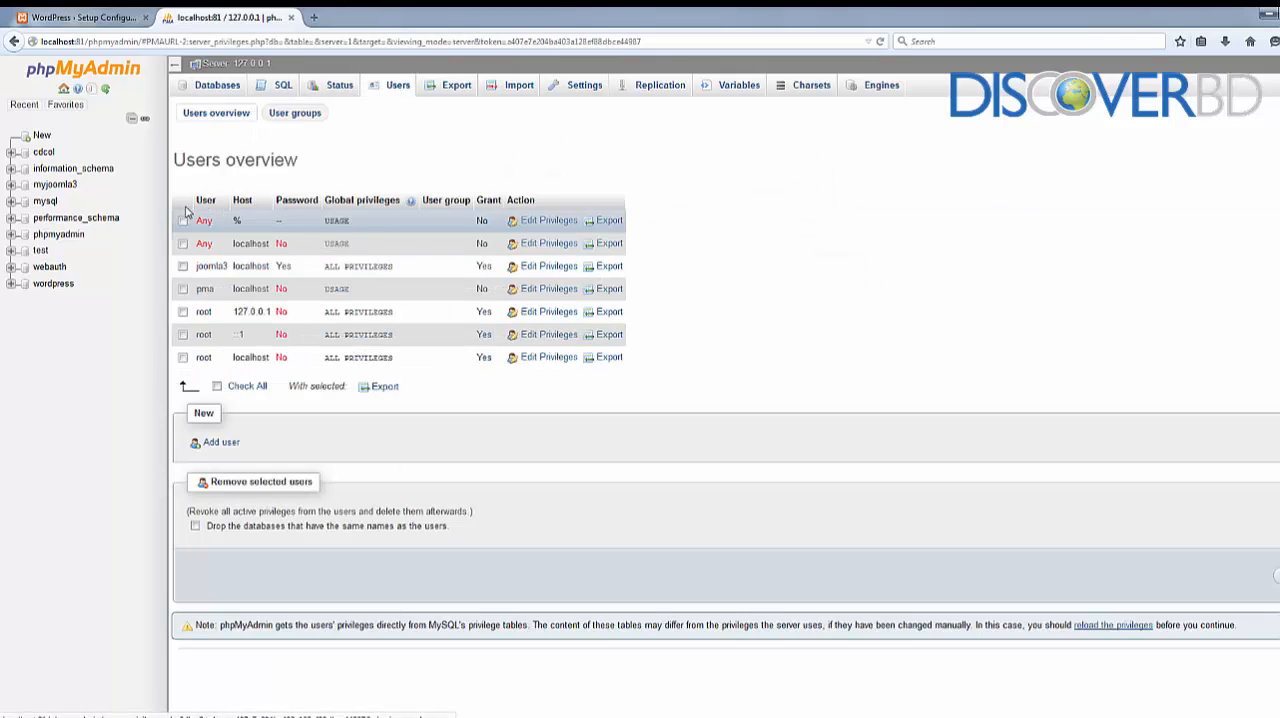
pyautogui.click(222, 442)
pyautogui.click(425, 208)
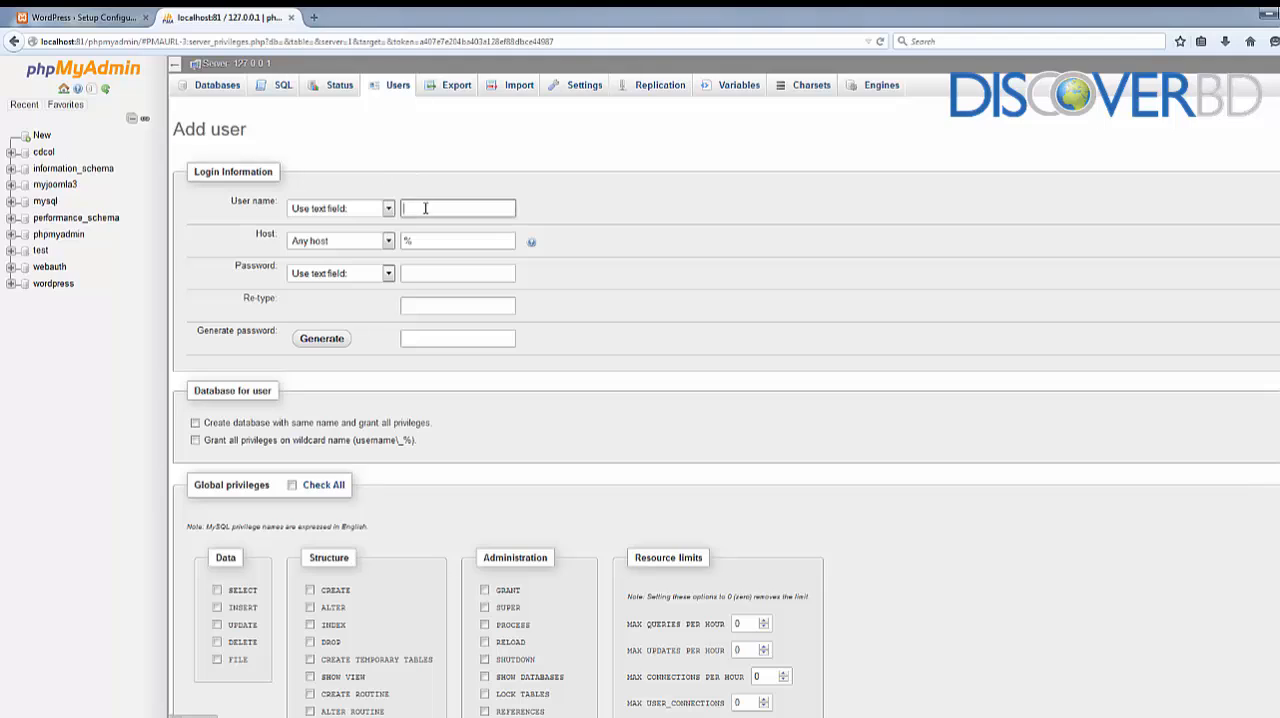
pyautogui.write('wordpress')
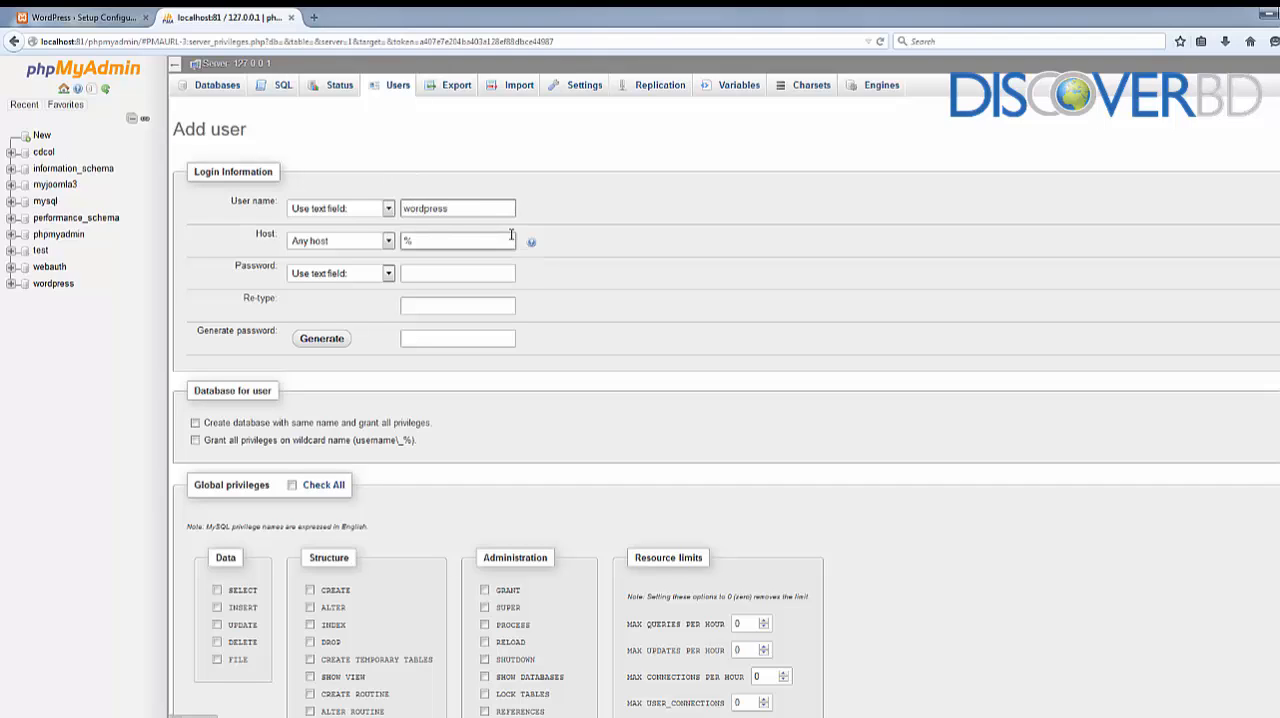
pyautogui.click(386, 241)
pyautogui.click(355, 264)
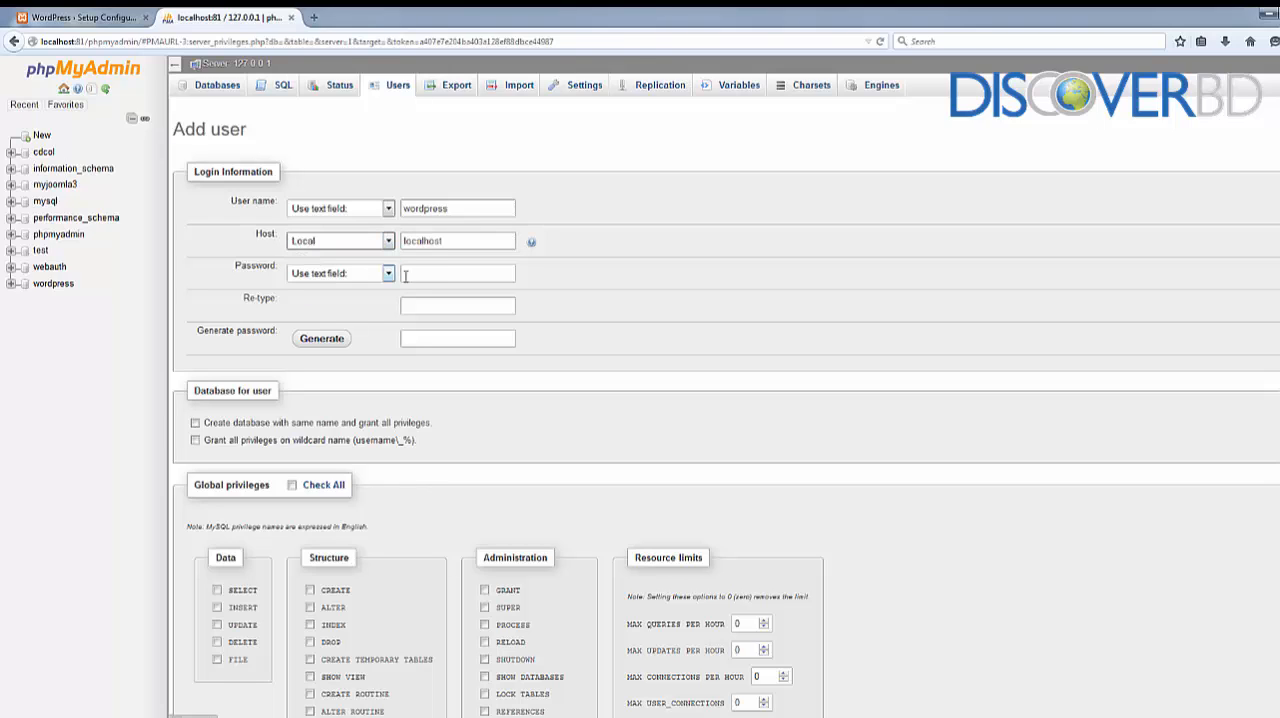
pyautogui.click(428, 276)
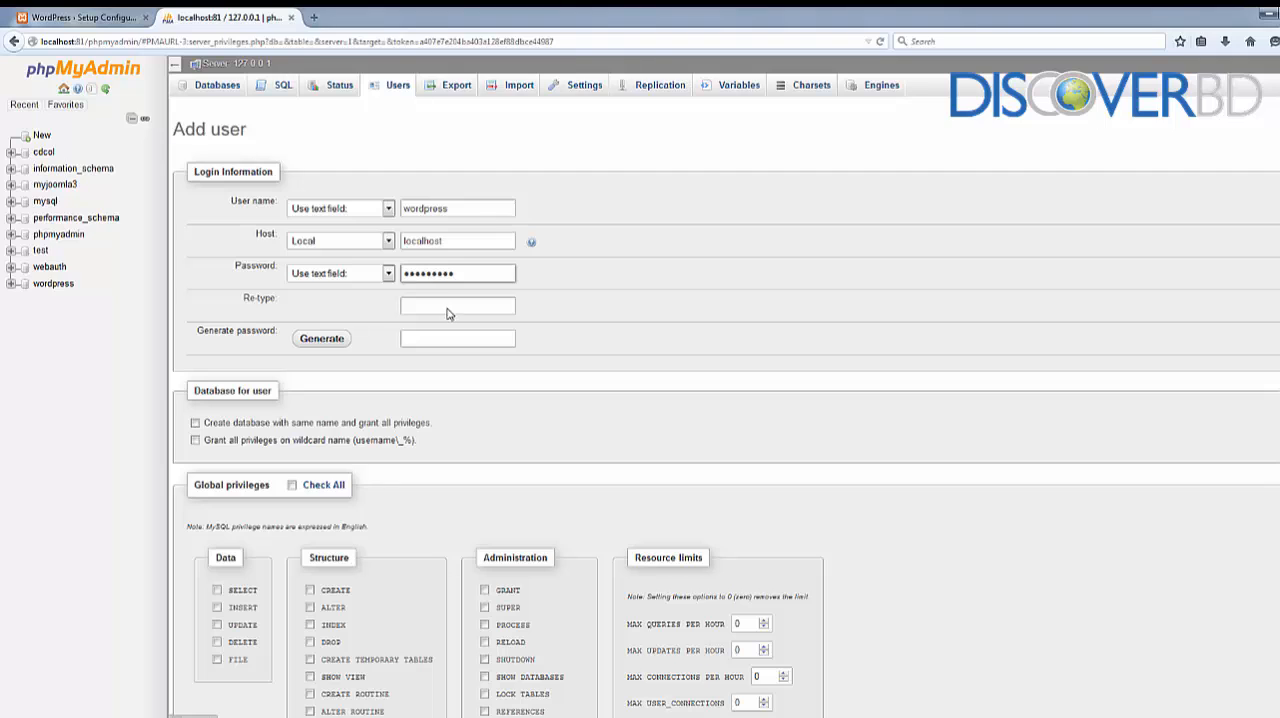
pyautogui.click(448, 308)
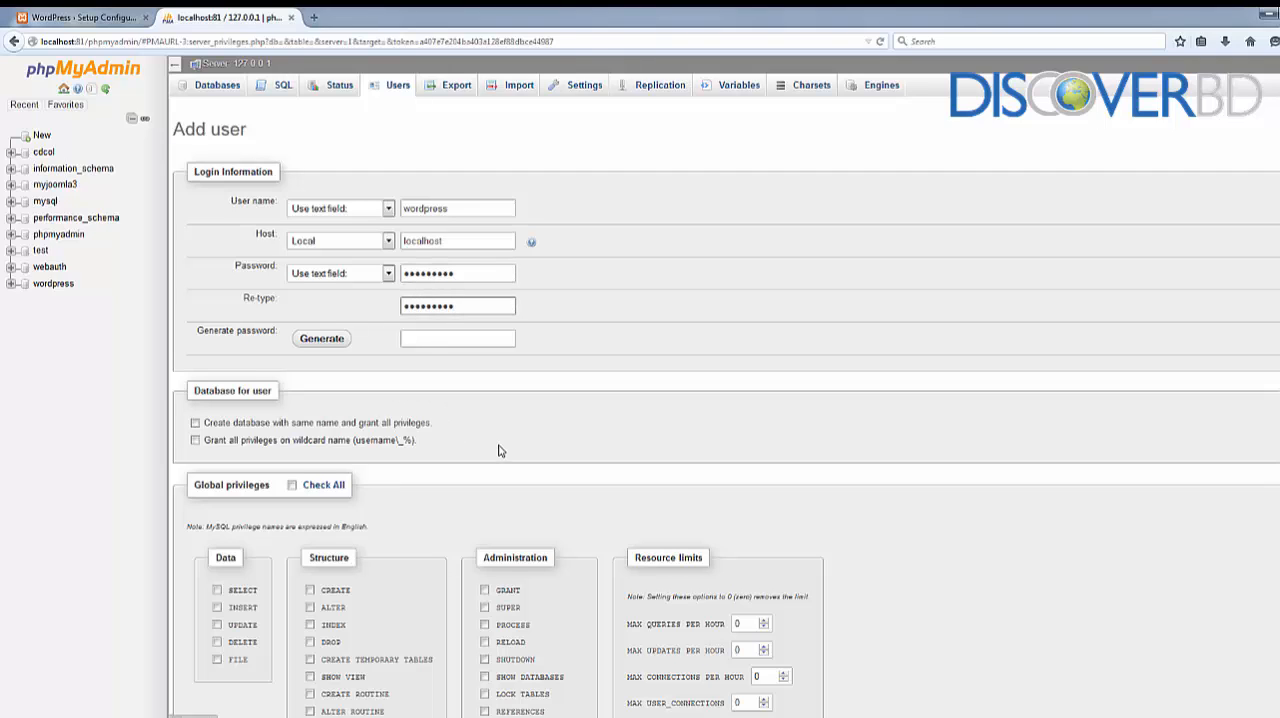
# Grant the new user all global privileges and submit the form to create the account
pyautogui.scroll(-2, 420, 455)
pyautogui.click(291, 408)
pyautogui.scroll(-2, 829, 480)
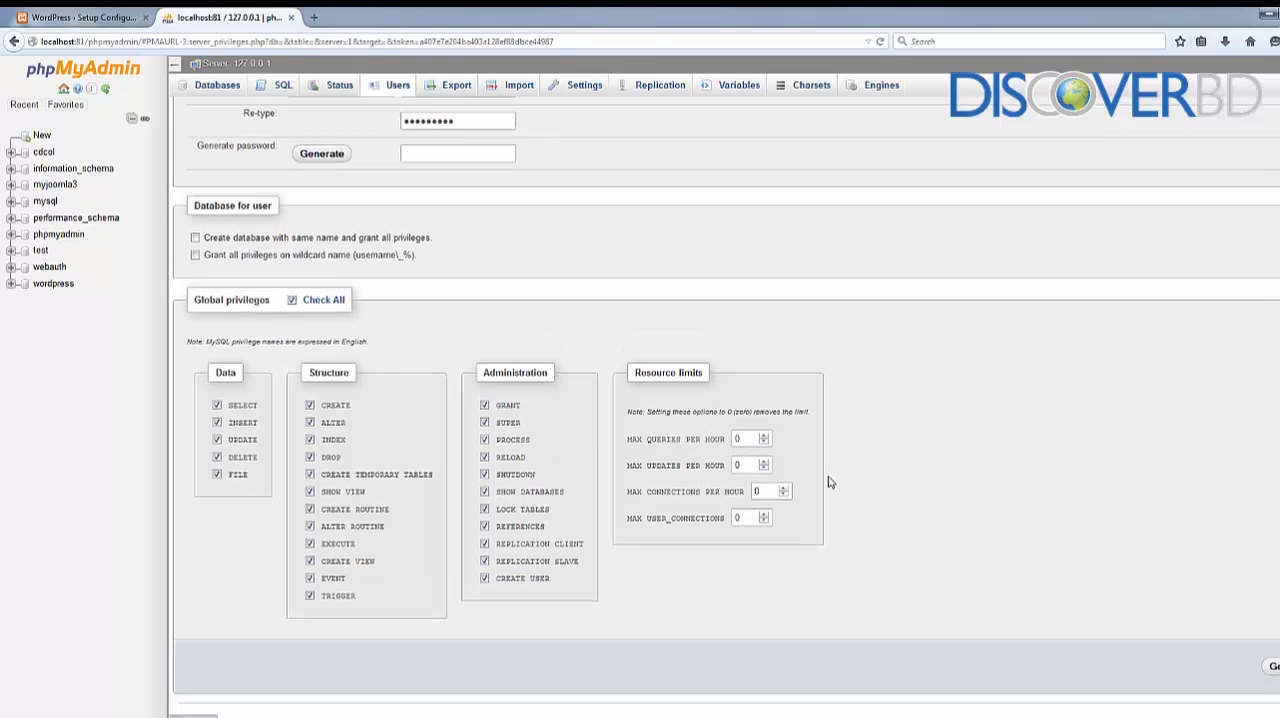
pyautogui.click(1268, 668)
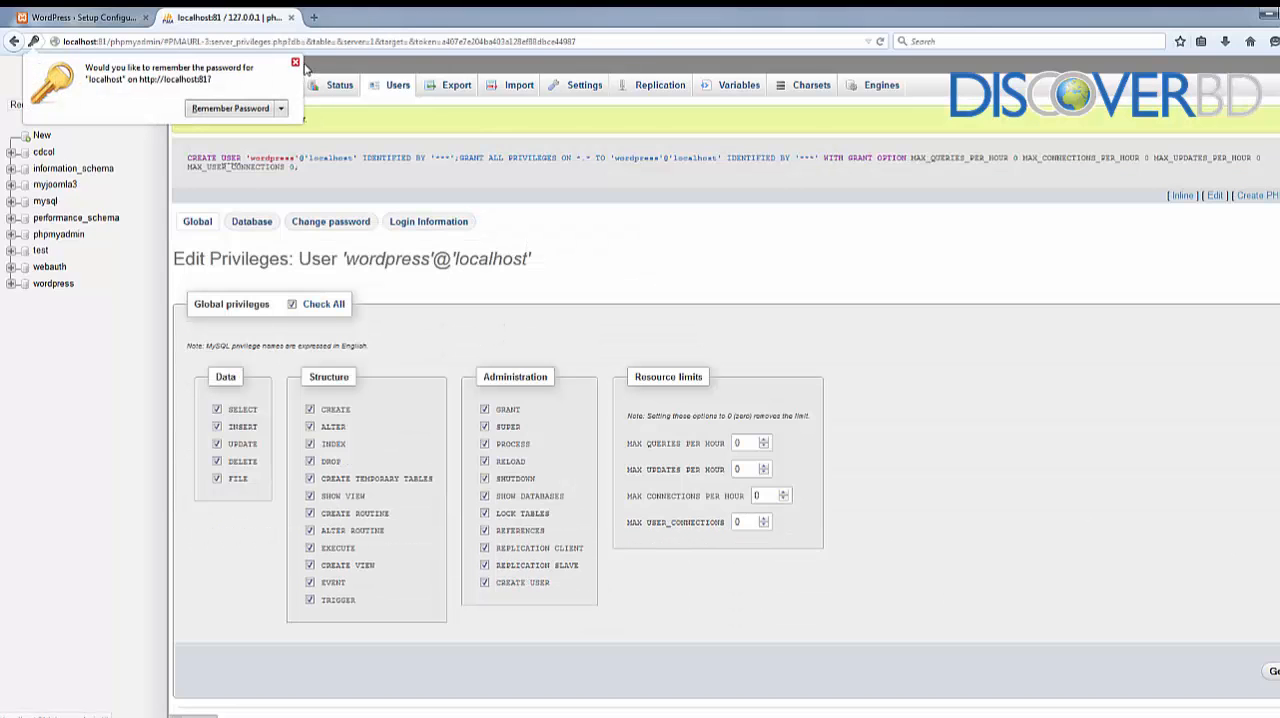
# Dismiss the password-saving prompt, return to the WordPress setup and proceed to the database connection details
pyautogui.click(295, 63)
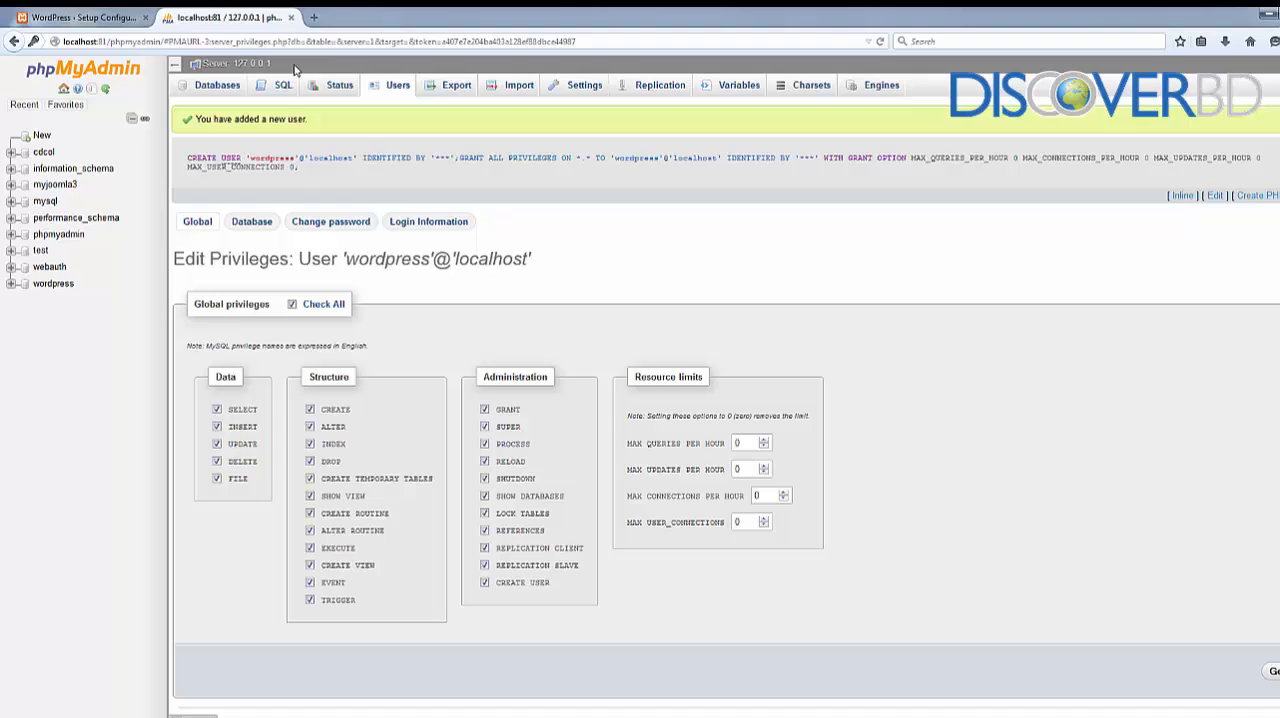
pyautogui.click(50, 17)
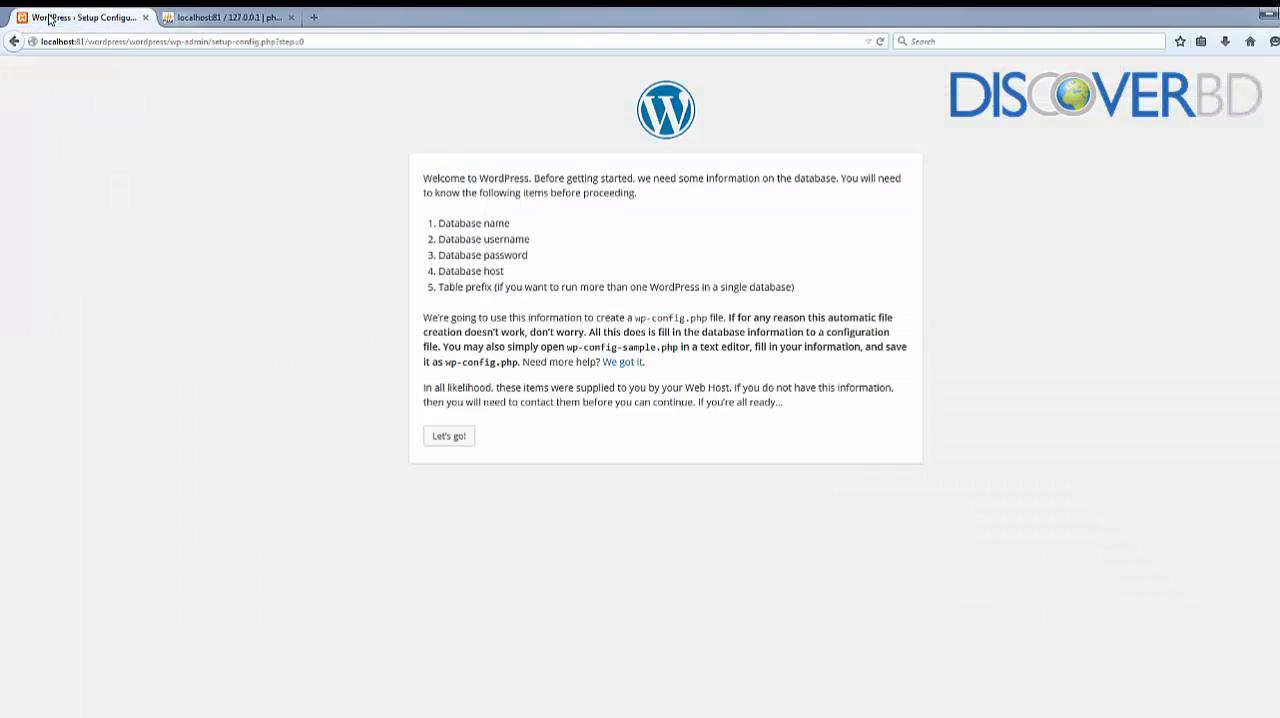
pyautogui.click(447, 438)
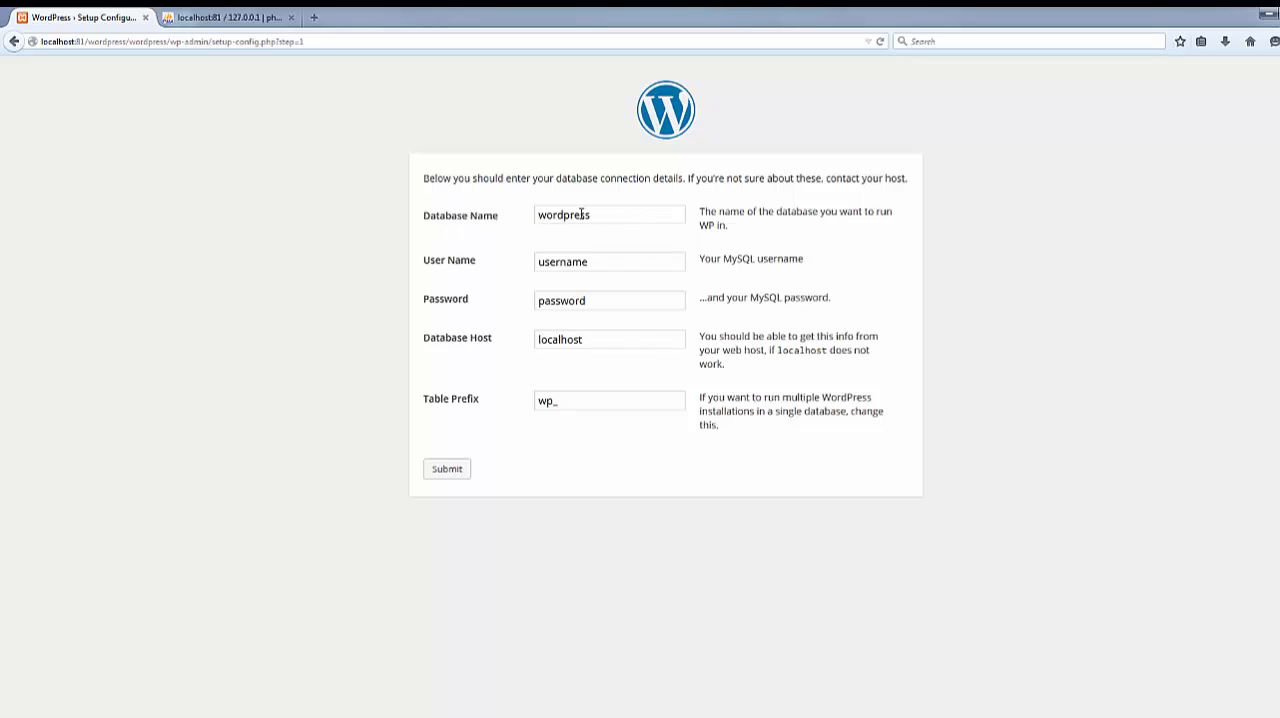
# Set the database user name to wordpress, enter the database password, submit the connection details and run the install
pyautogui.click(597, 260)
pyautogui.hotkey('ctrl', 'a')
pyautogui.write('wordpre')
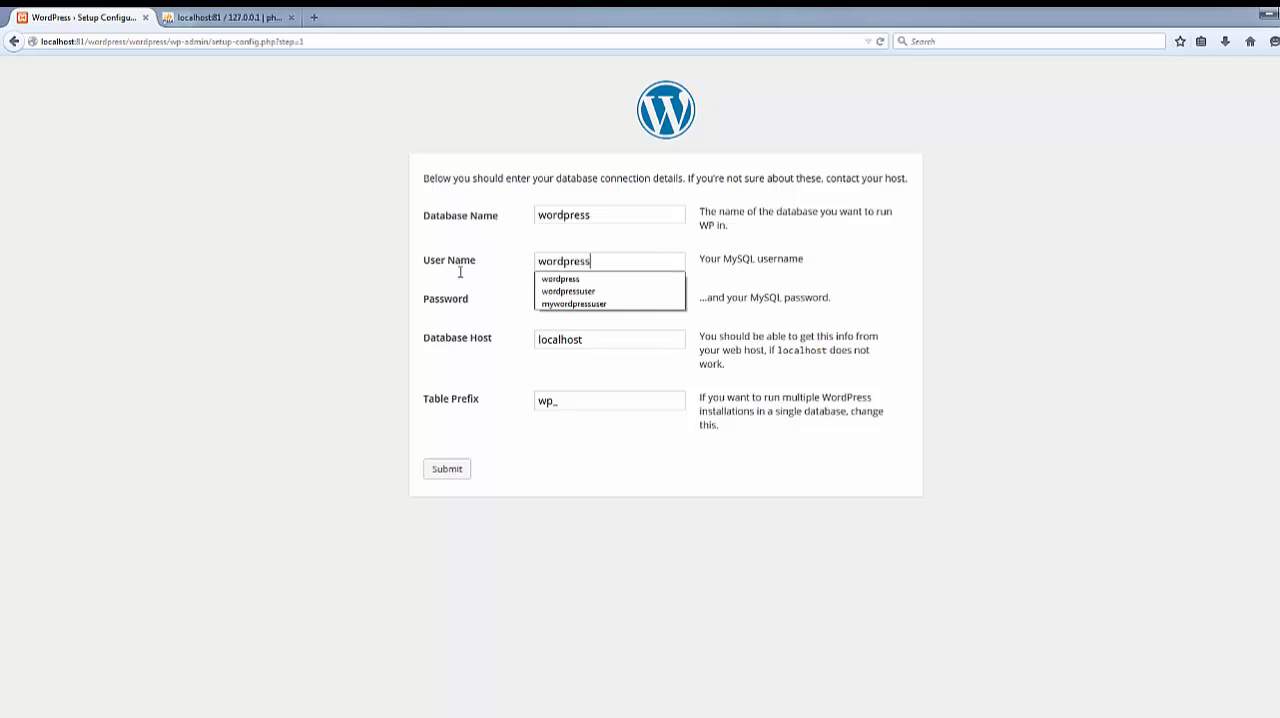
pyautogui.write('ss')
pyautogui.click(555, 305)
pyautogui.hotkey('ctrl', 'a')
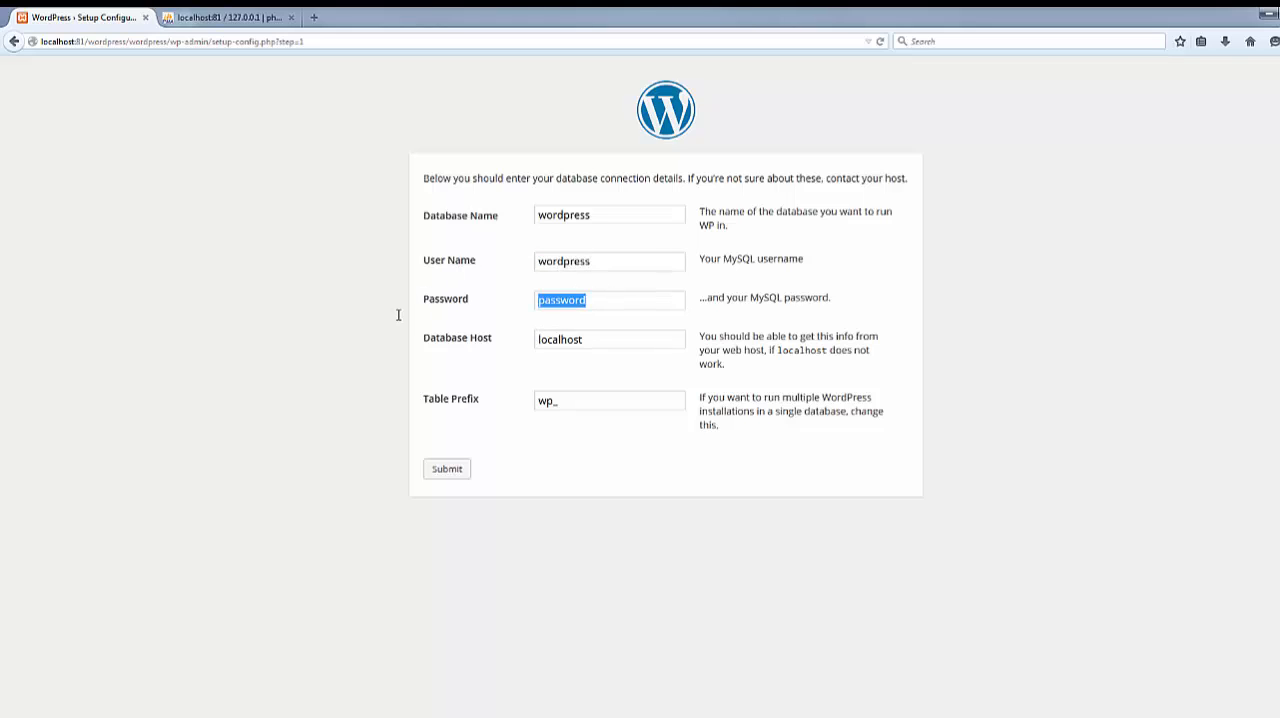
pyautogui.write('wordpress')
pyautogui.click(456, 469)
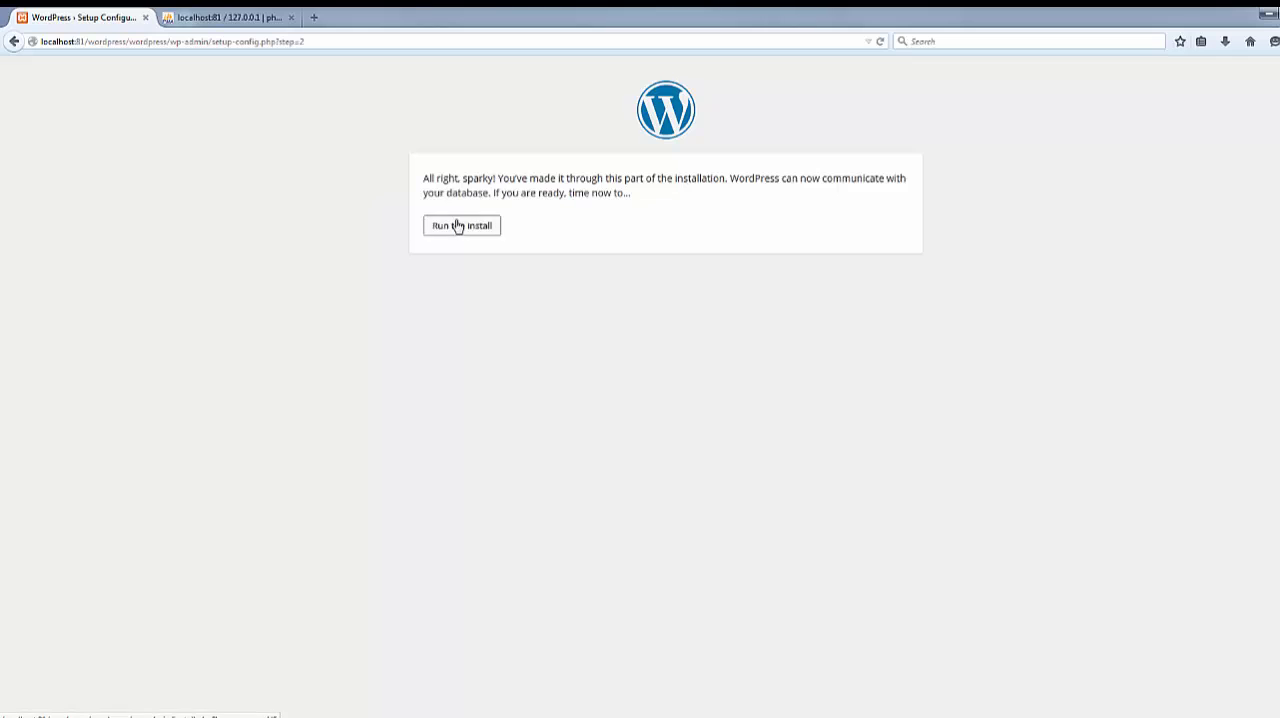
pyautogui.click(457, 226)
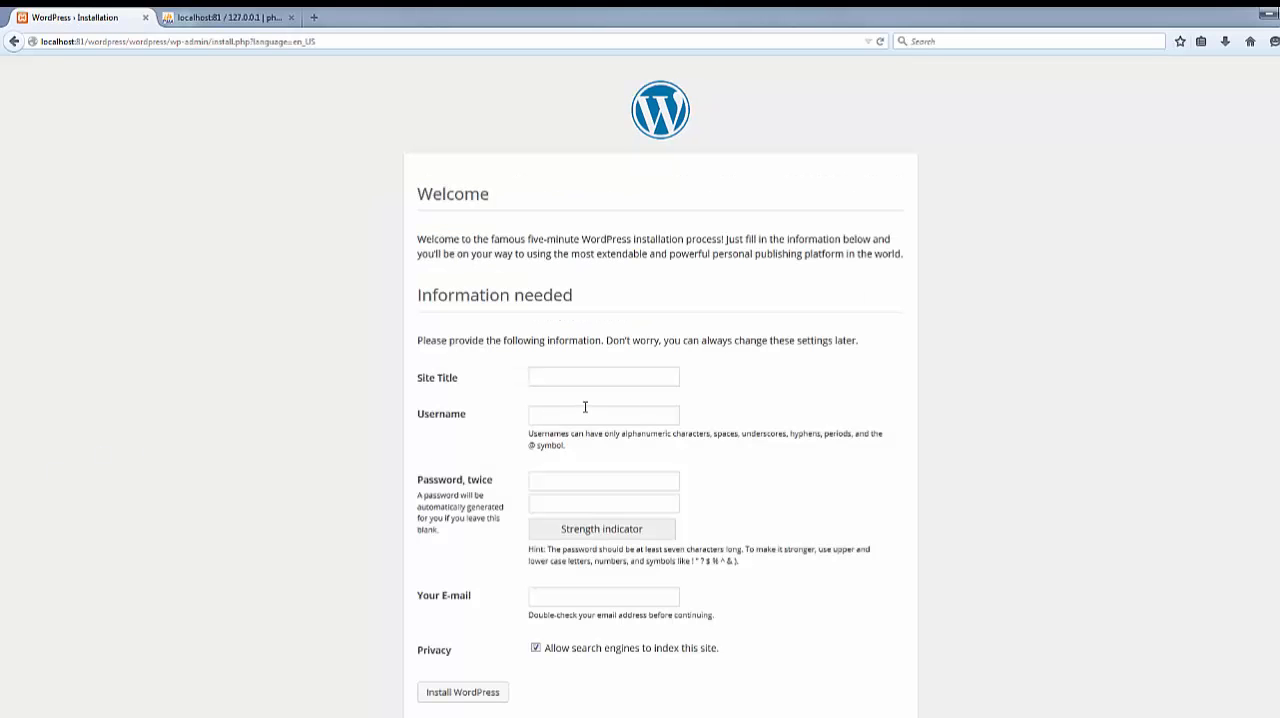
# Set the site title to "My Wordpress Web site" and the administrator username to discover
pyautogui.write('My ')
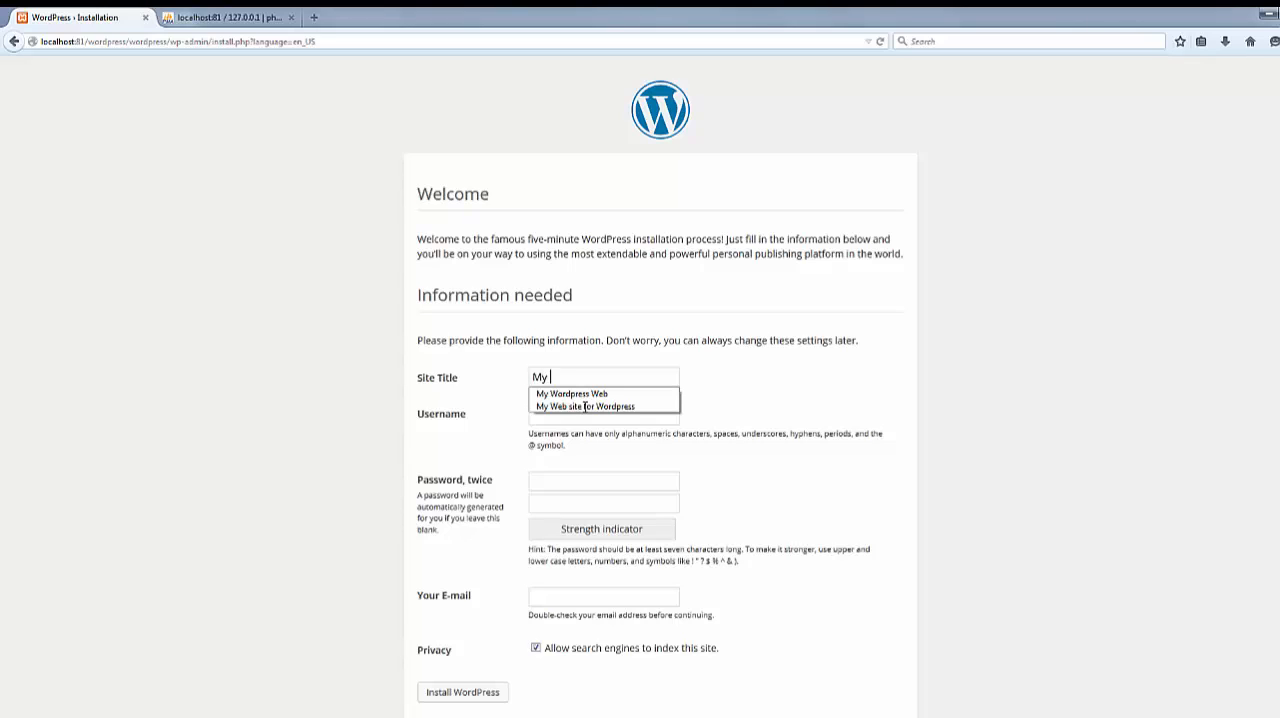
pyautogui.write('Wordpress Web site')
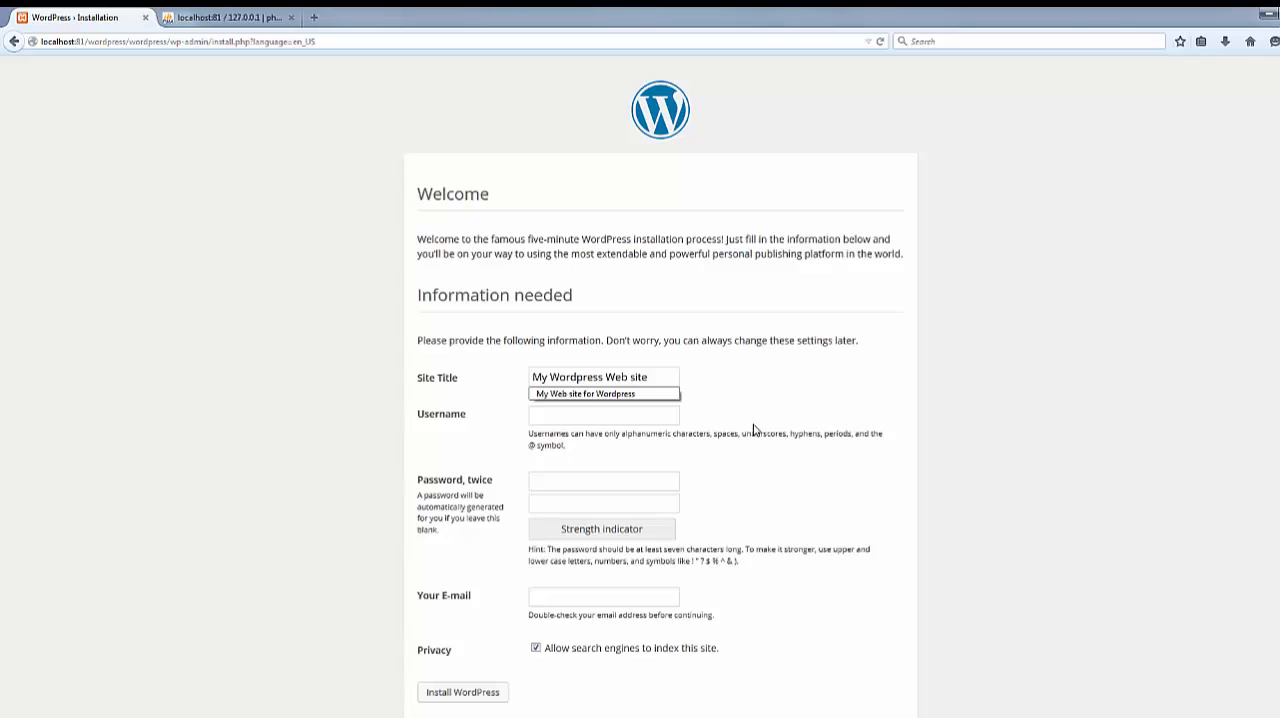
pyautogui.click(636, 417)
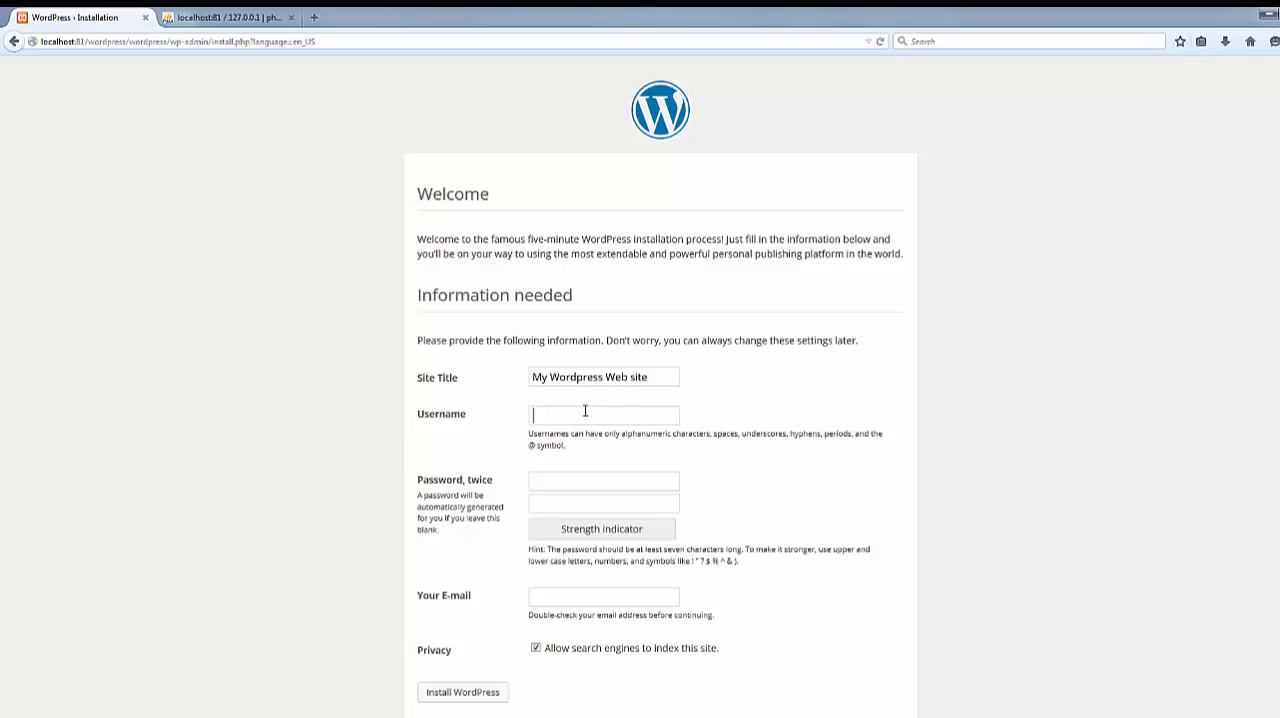
pyautogui.write('discover')
pyautogui.click(755, 366)
# Enter the administrator password twice, fill in the e-mail address and install WordPress
pyautogui.click(581, 488)
pyautogui.write('•••')
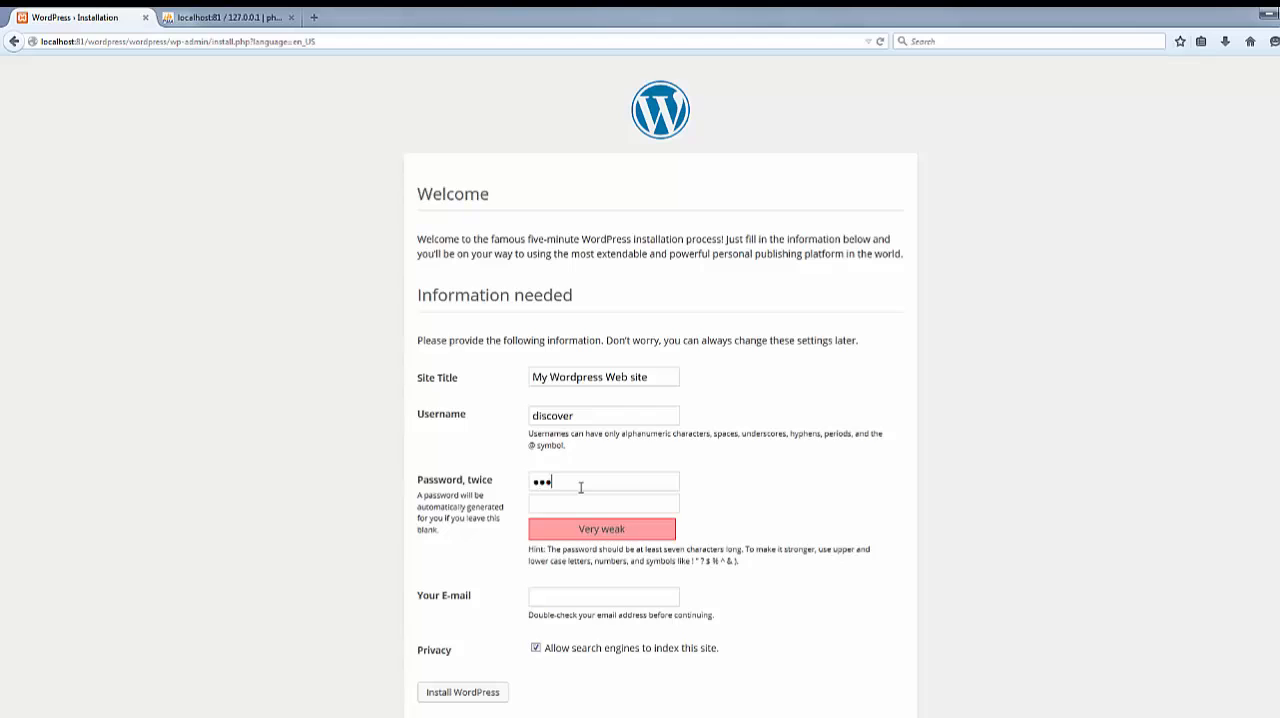
pyautogui.write('••••••••')
pyautogui.click(607, 597)
pyautogui.write('admin@admin.com')
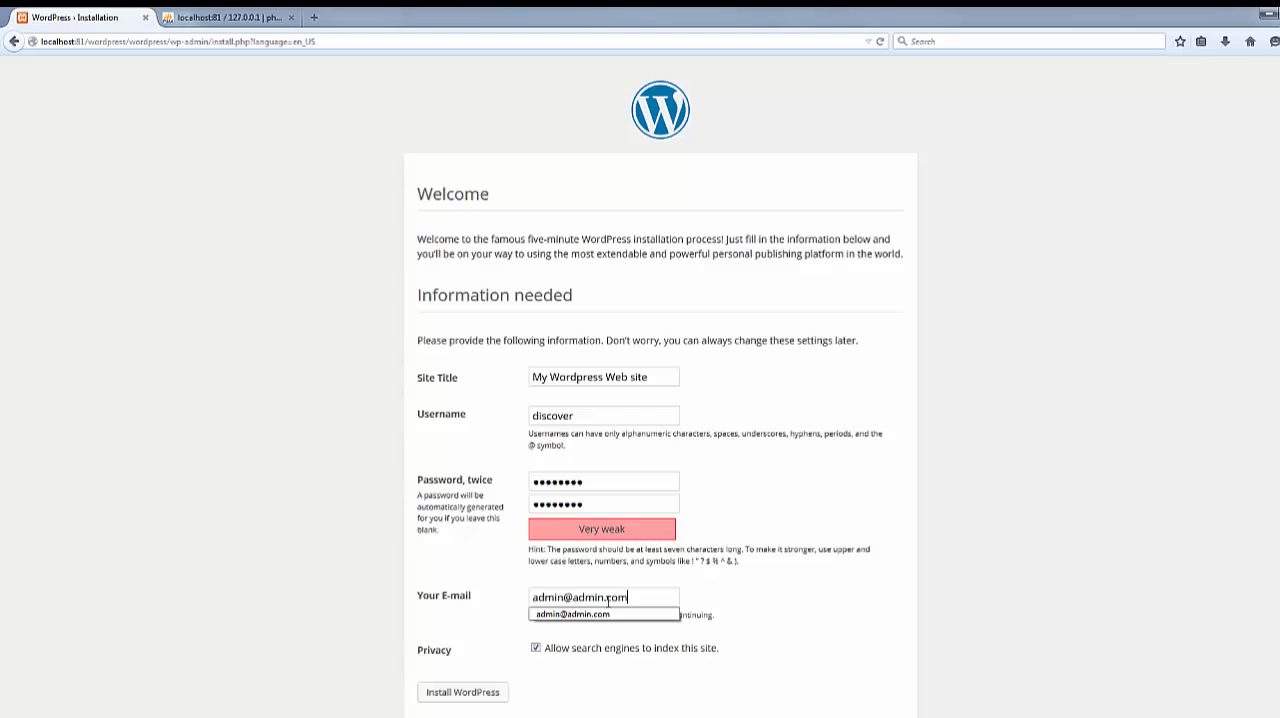
pyautogui.click(874, 627)
pyautogui.click(500, 692)
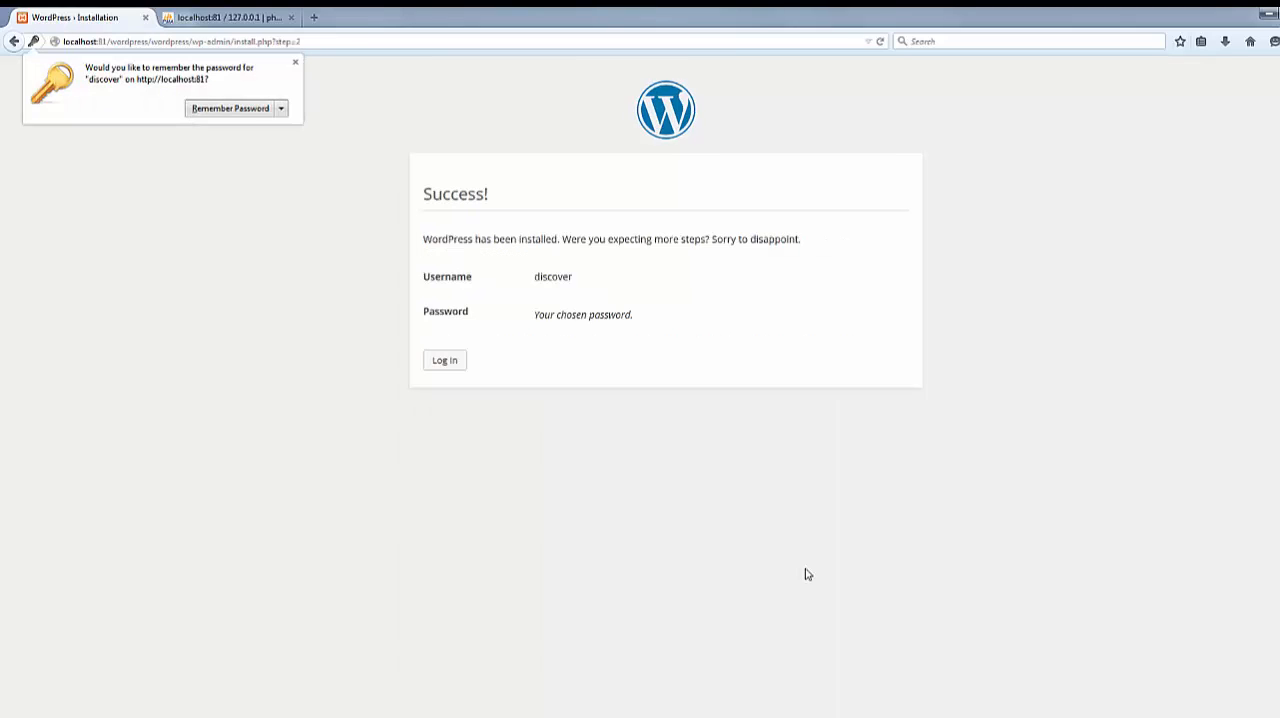
# Dismiss the password-saving prompt, open the login page and log in as discover with the account password
pyautogui.click(295, 62)
pyautogui.click(437, 364)
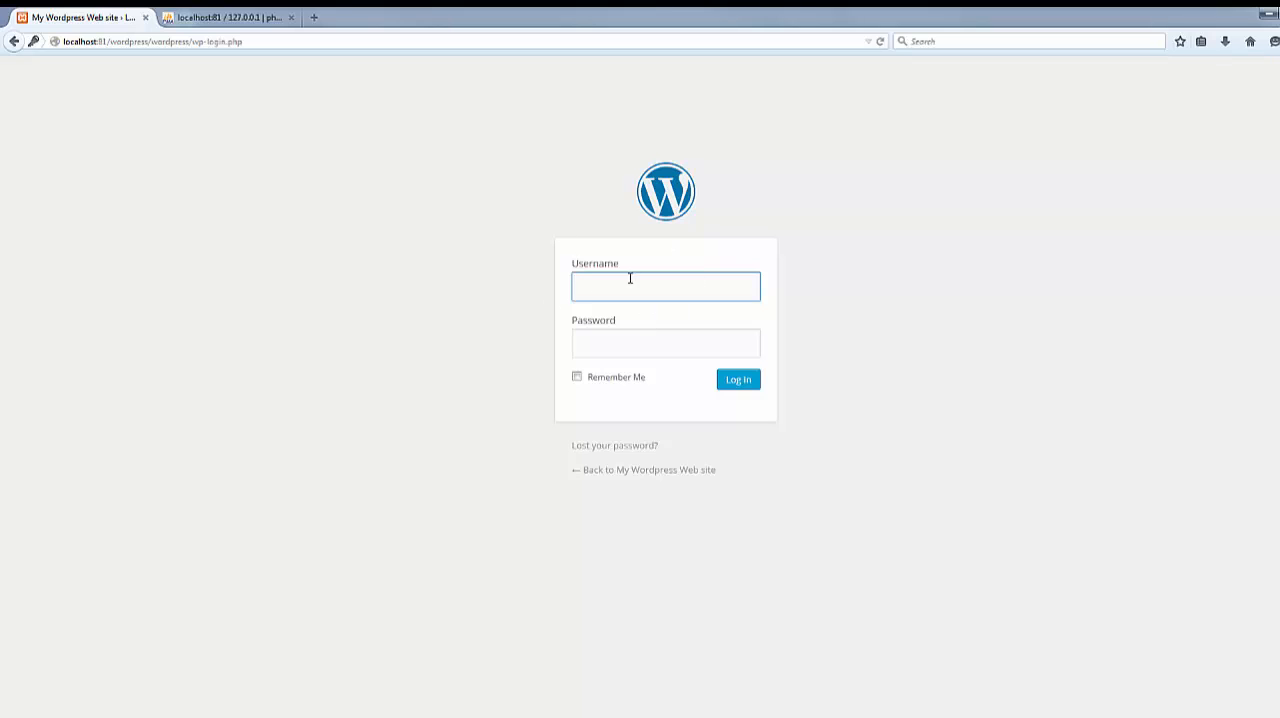
pyautogui.write('discover')
pyautogui.press('Tab')
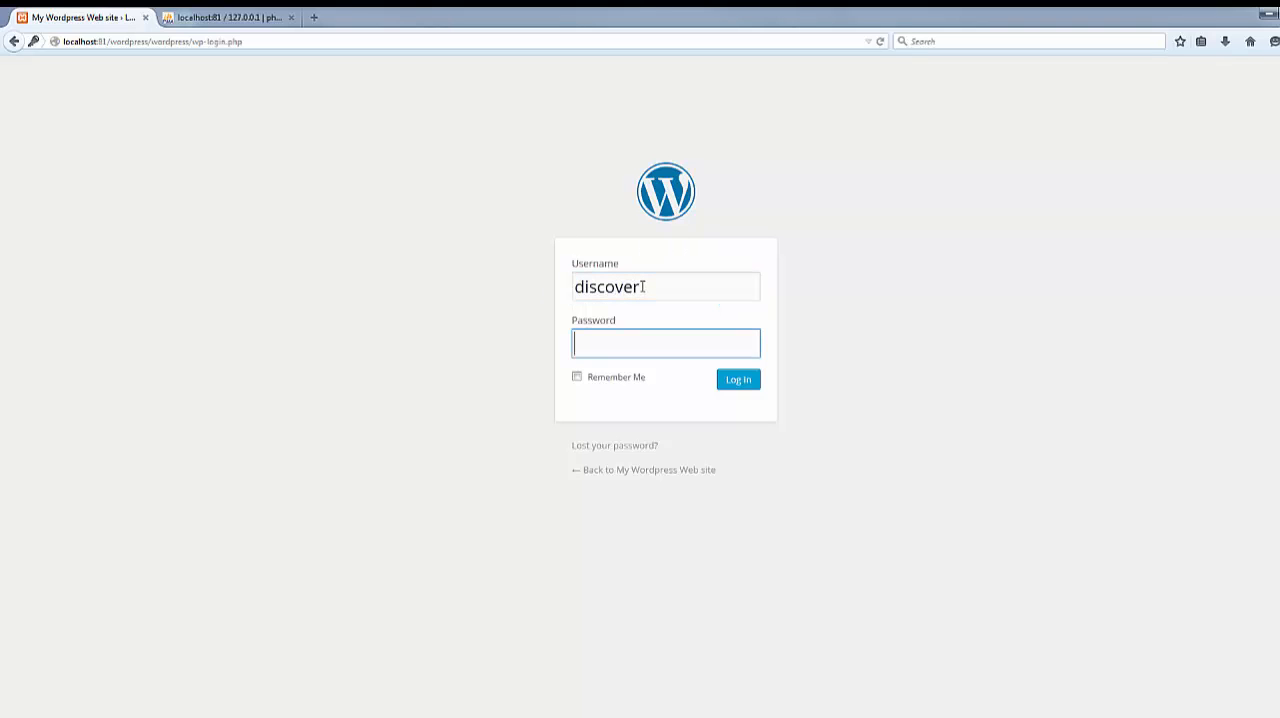
pyautogui.write('ppppp')
pyautogui.press('BackSpace')
pyautogui.press('BackSpace')
pyautogui.press('BackSpace')
pyautogui.press('BackSpace')
pyautogui.write('pppppppp')
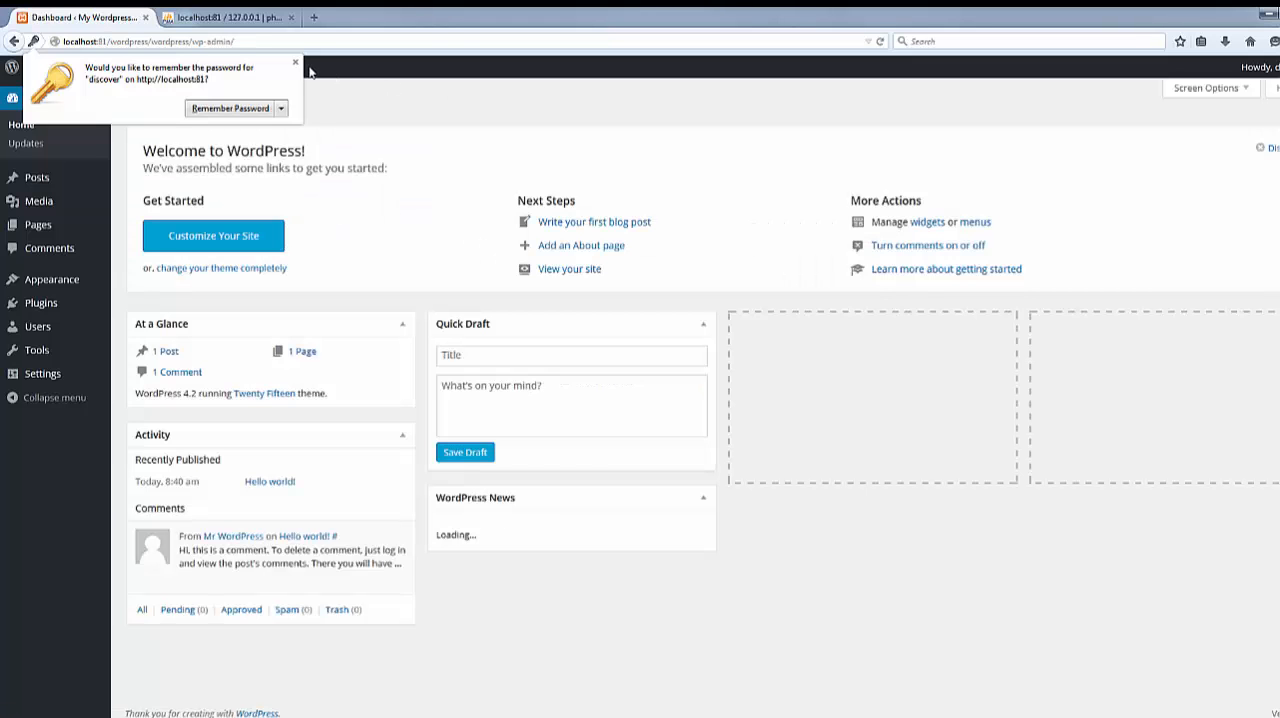
pyautogui.click(295, 63)
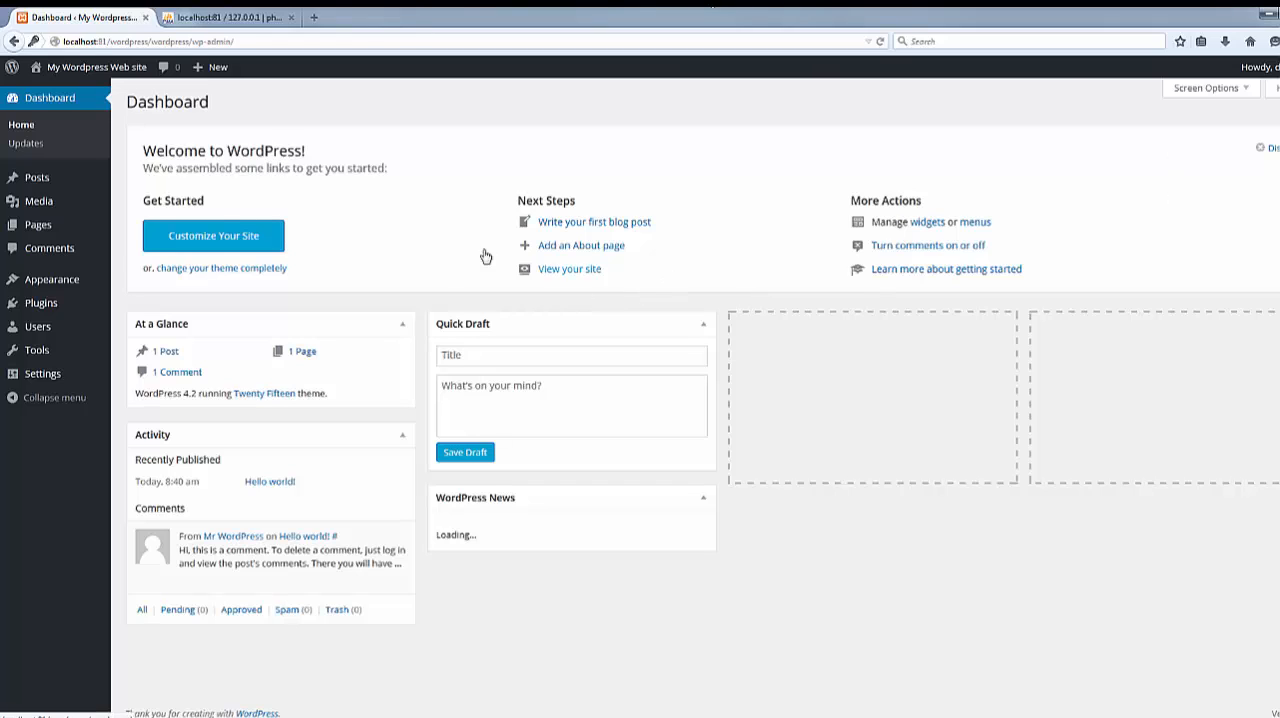
# Edit the "Hello world!" post, append "this is my newly created wordpress web site." to its text and update it
pyautogui.click(58, 186)
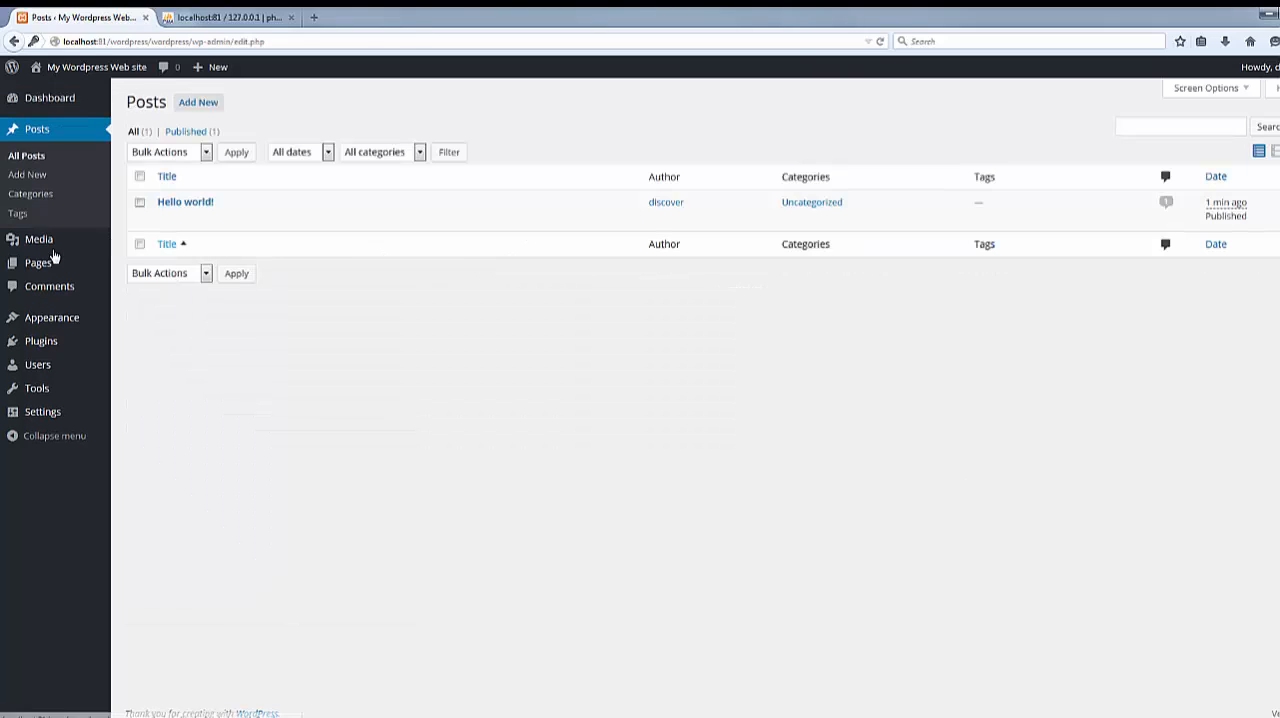
pyautogui.moveTo(606, 220)
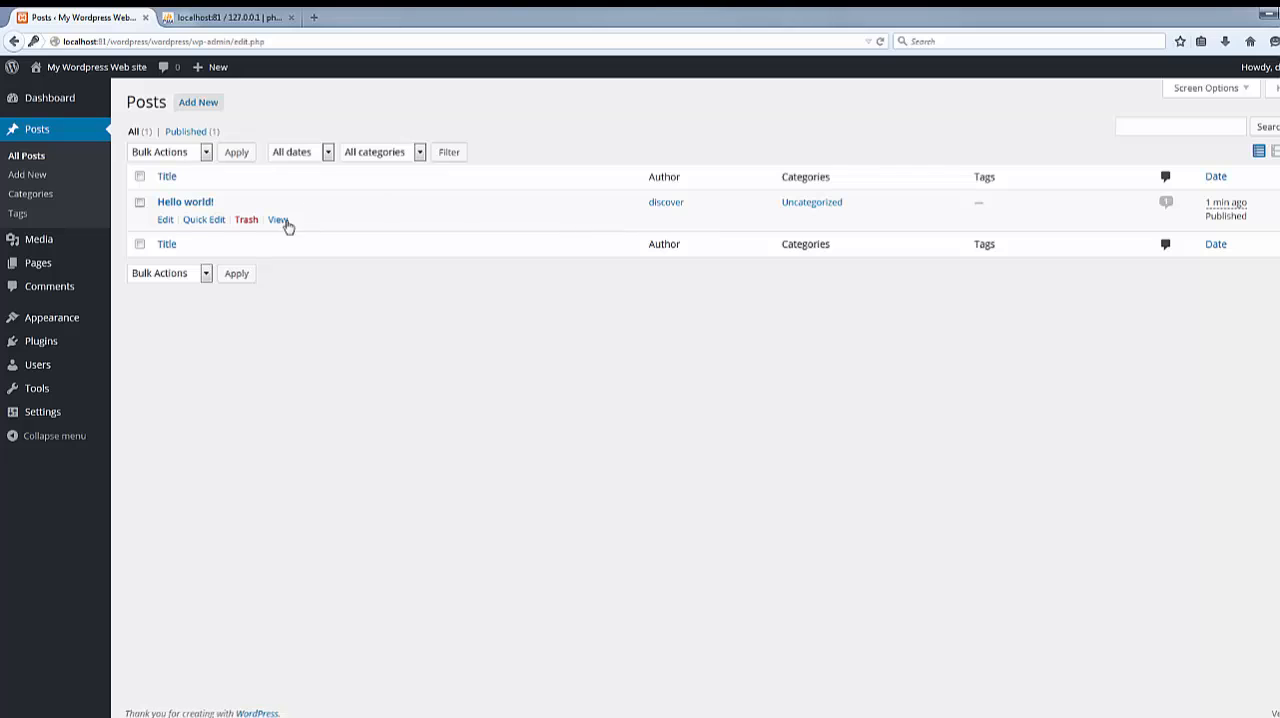
pyautogui.click(165, 219)
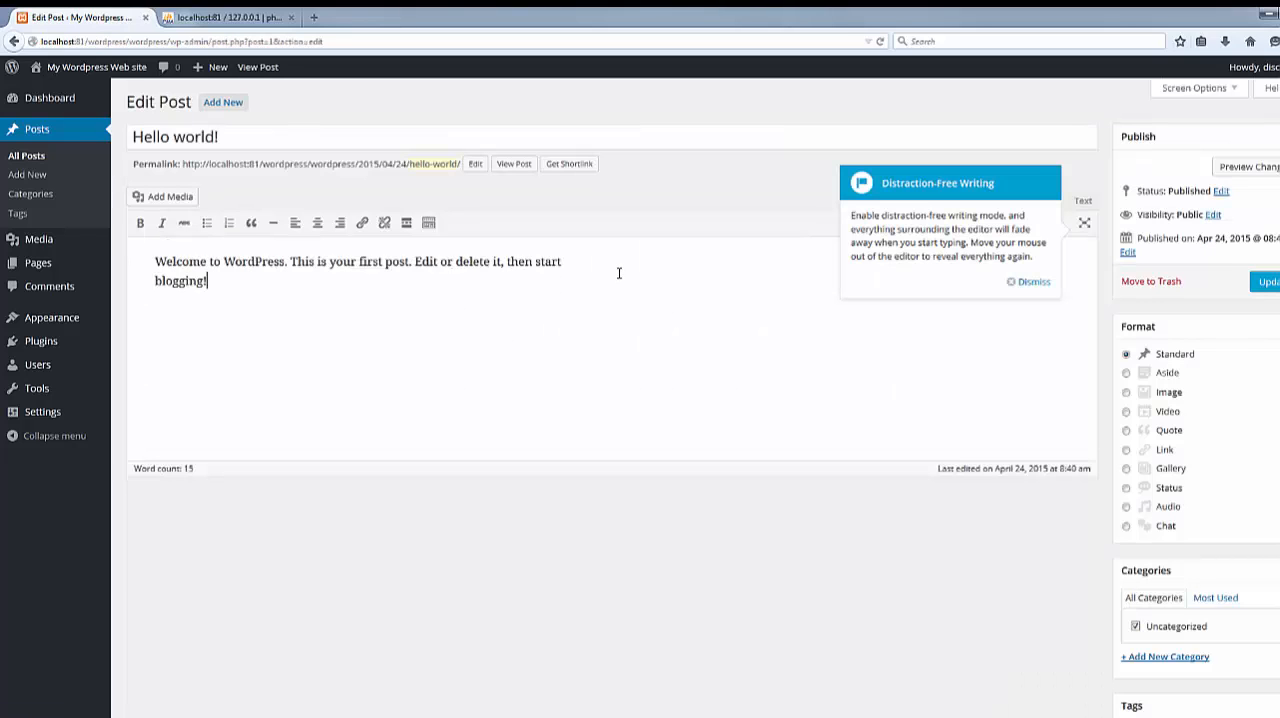
pyautogui.write('hen start blogging! this is my newly created wordpress web site.')
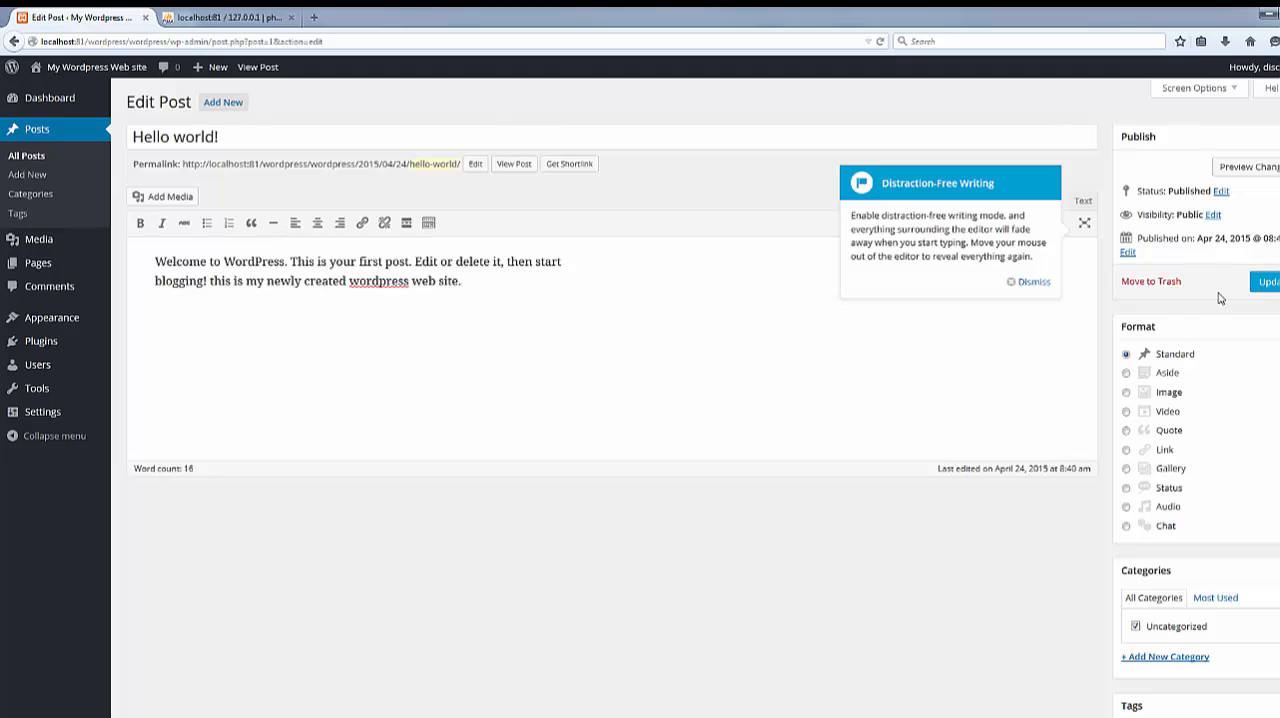
pyautogui.click(1265, 283)
# Open localhost:81/wordpress/ in a new browser tab, enter the wordpress subfolder and examine the sentence added to the published post
pyautogui.click(316, 17)
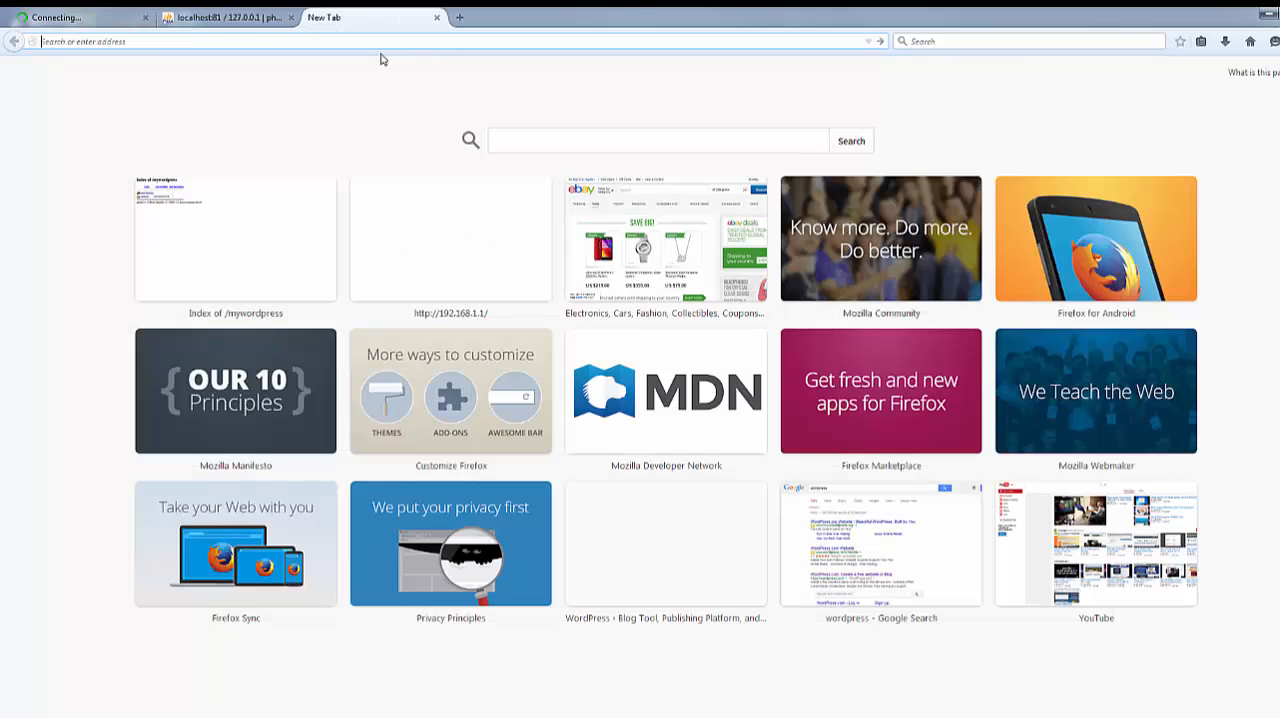
pyautogui.write('localhost/')
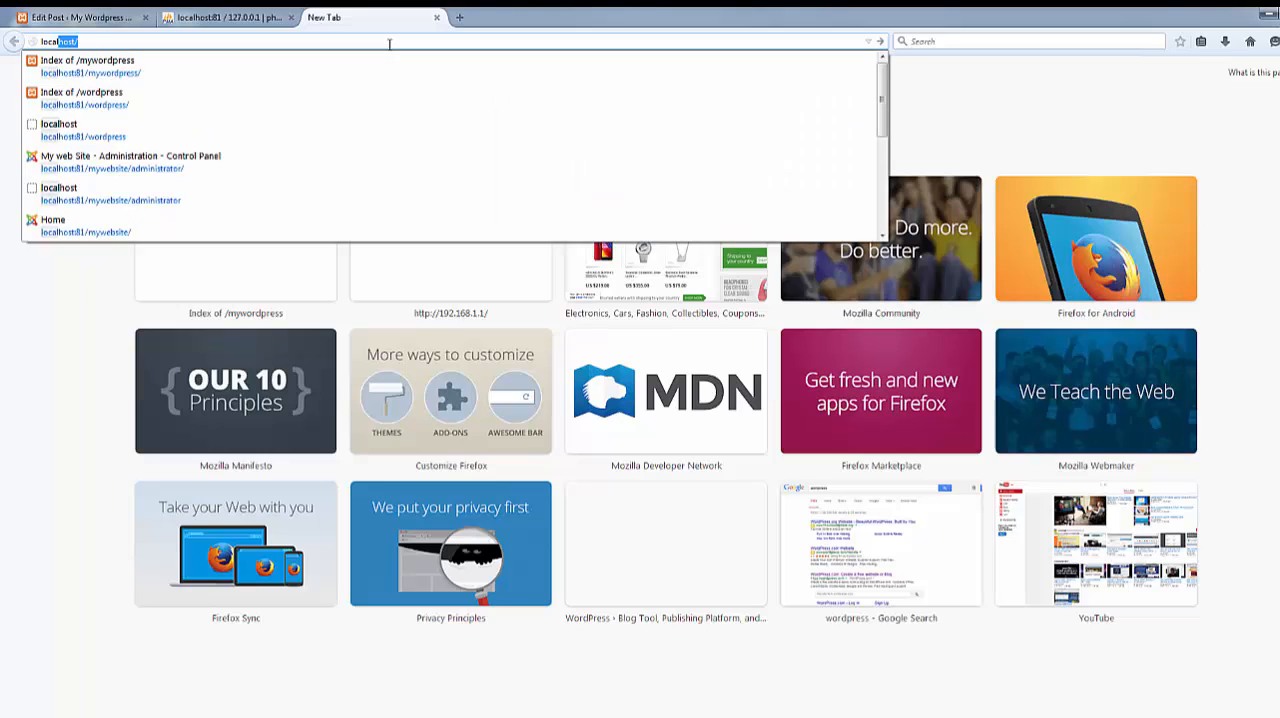
pyautogui.press('Down')
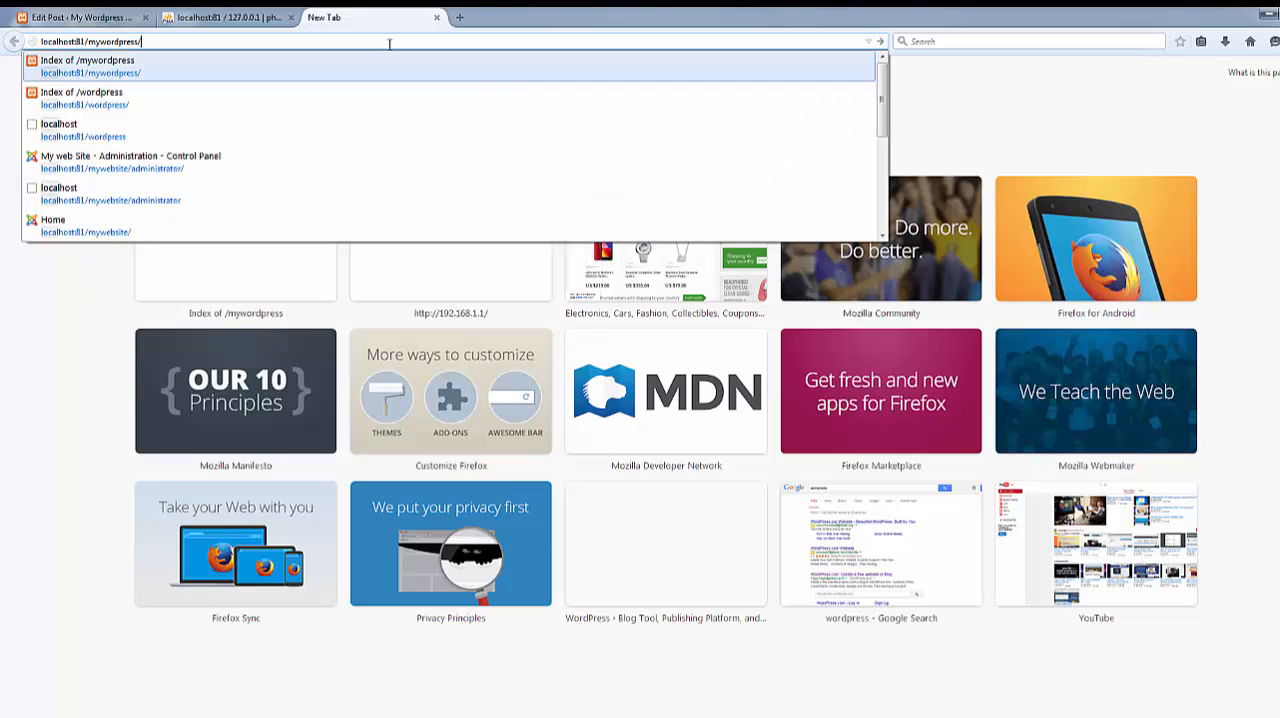
pyautogui.press('Down')
pyautogui.press('Down')
pyautogui.press('Up')
pyautogui.press('Return')
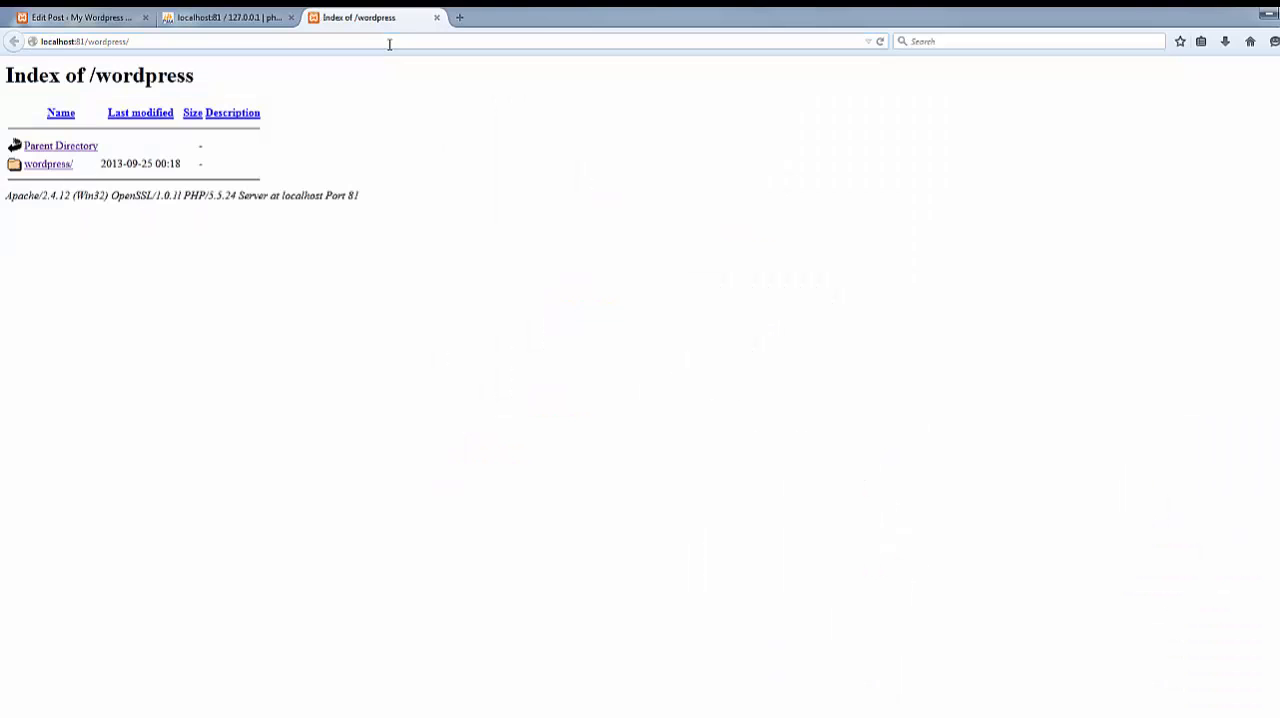
pyautogui.click(48, 166)
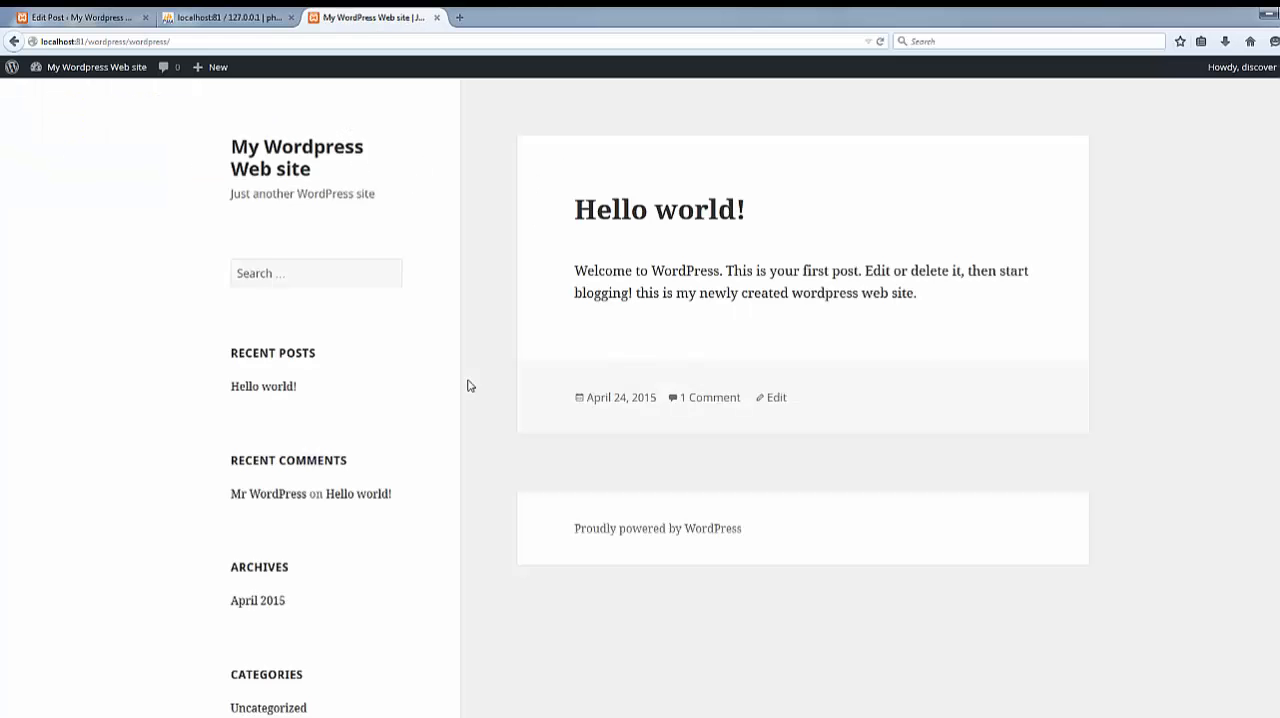
pyautogui.moveTo(920, 293); pyautogui.dragTo(636, 297)
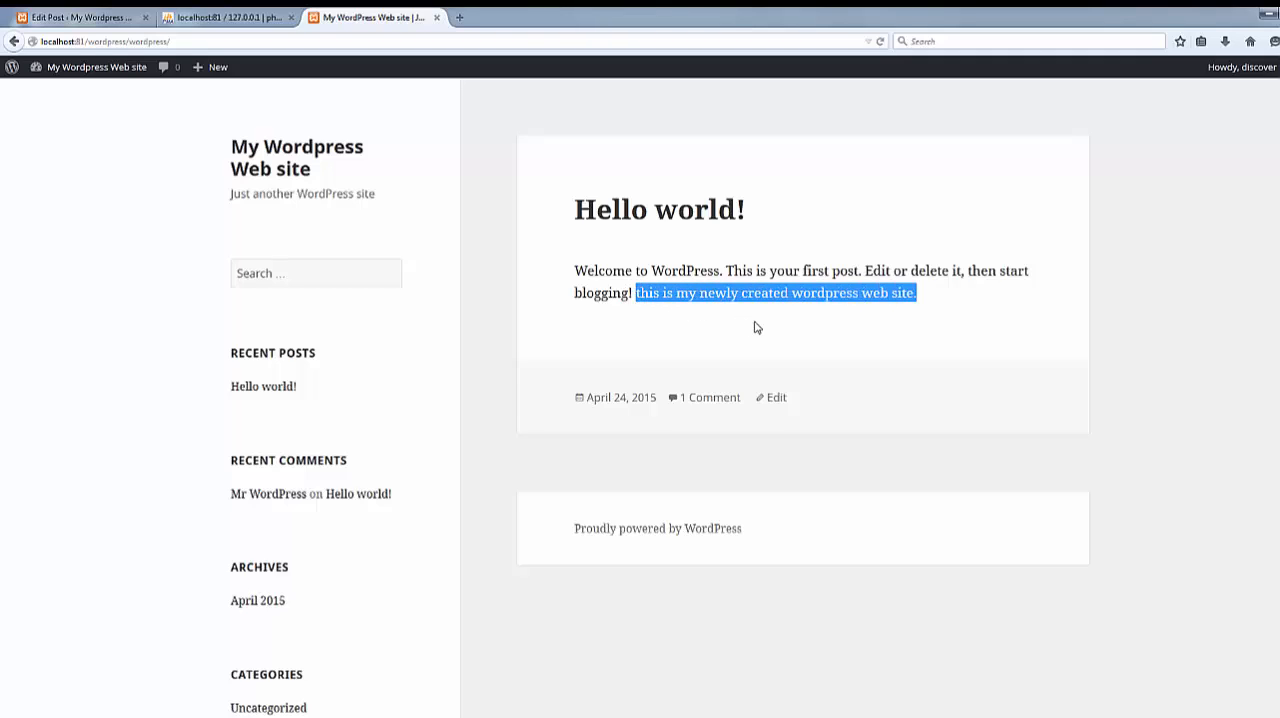
pyautogui.click(981, 337)
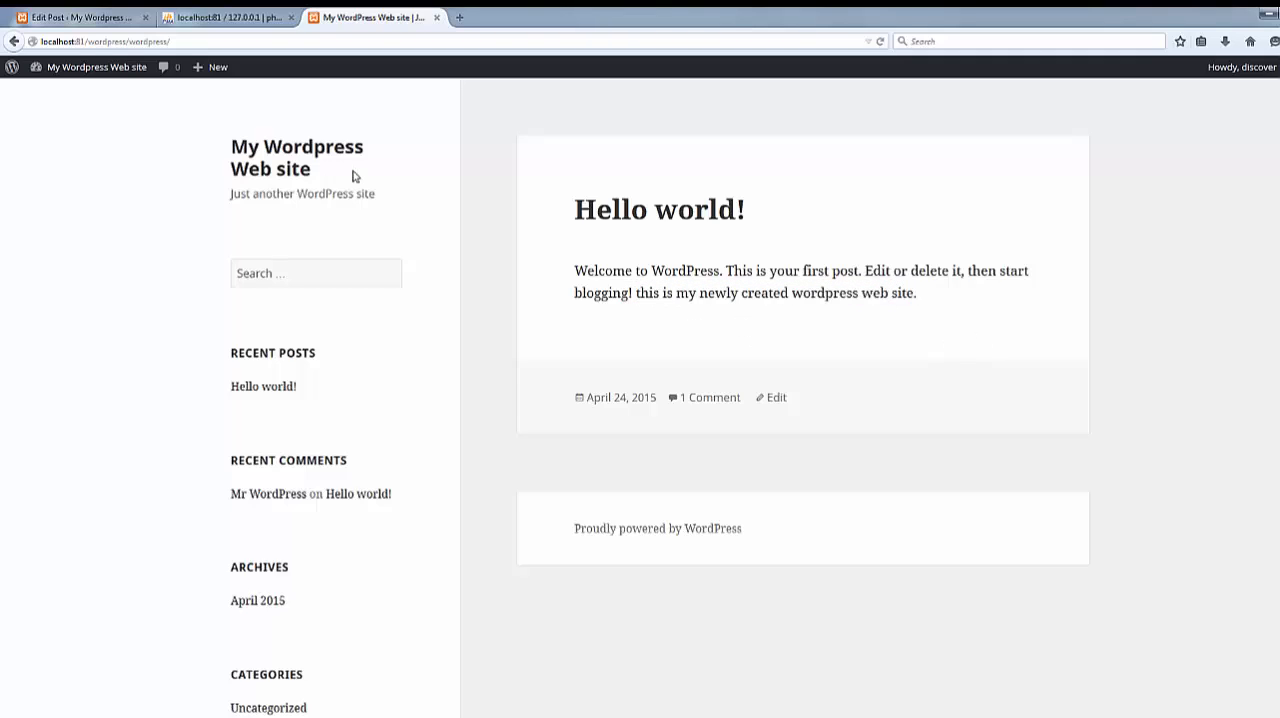